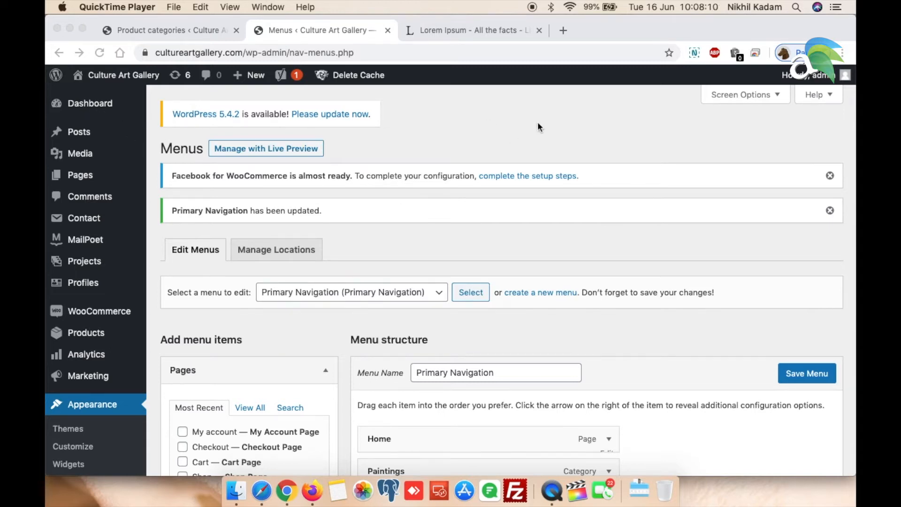
Start a new WooCommerce product and name it "Sample painting 2".
{"action": "left_click", "coordinate": [419, 131]}
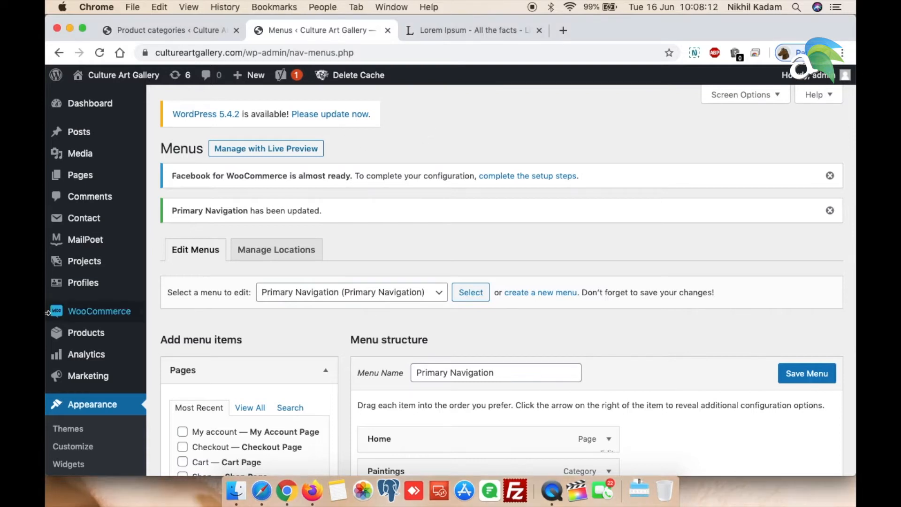
{"action": "mouse_move", "coordinate": [54, 313]}
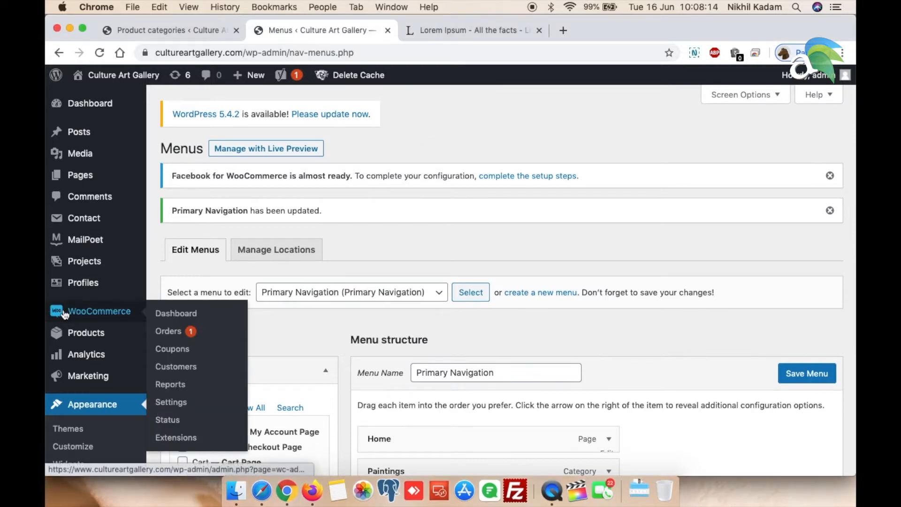
{"action": "mouse_move", "coordinate": [81, 336]}
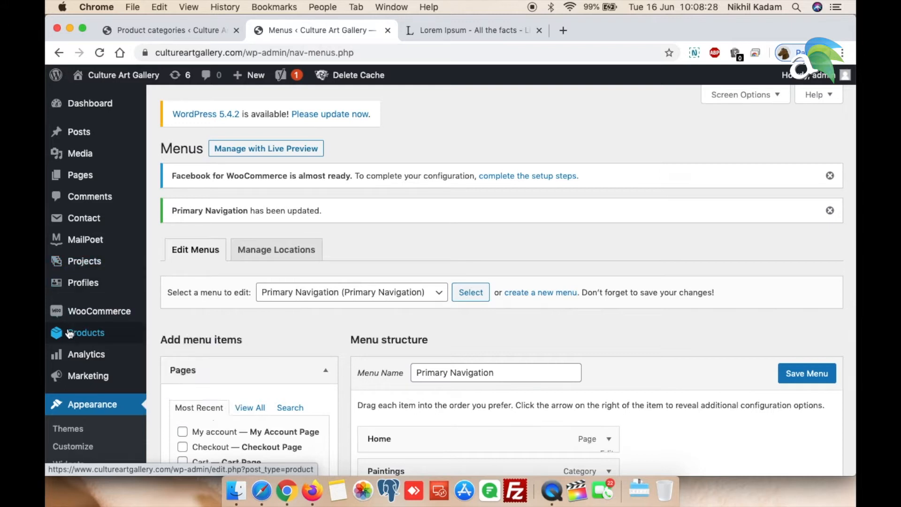
{"action": "left_click", "coordinate": [184, 358]}
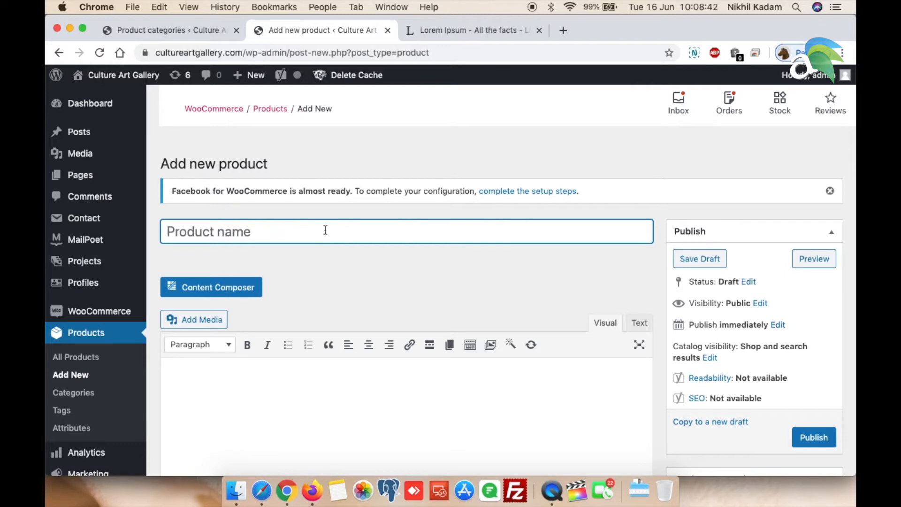
{"action": "type", "text": "Sample painting 2"}
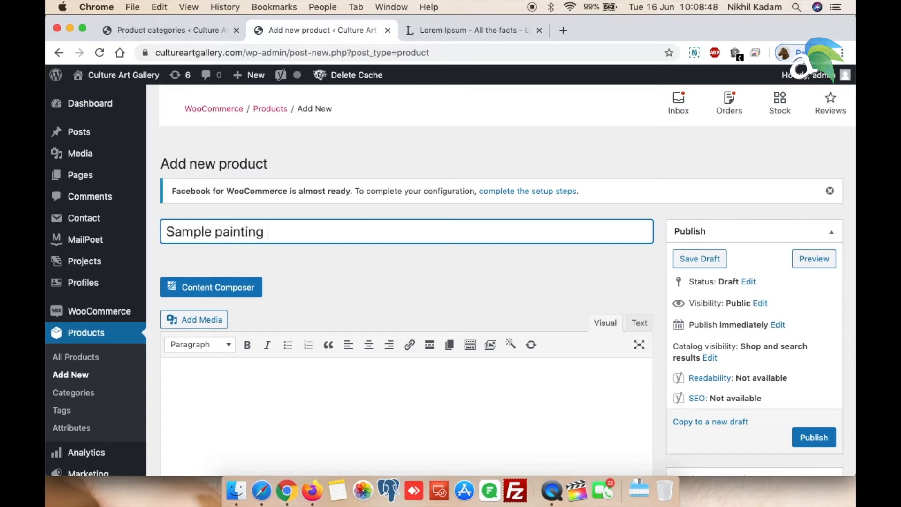
Copy the Lorem Ipsum definition paragraph into the product description and replace its bold opening words with "Short description".
{"action": "scroll", "coordinate": [318, 334], "scroll_direction": "down", "scroll_amount": 4}
{"action": "left_click", "coordinate": [318, 334]}
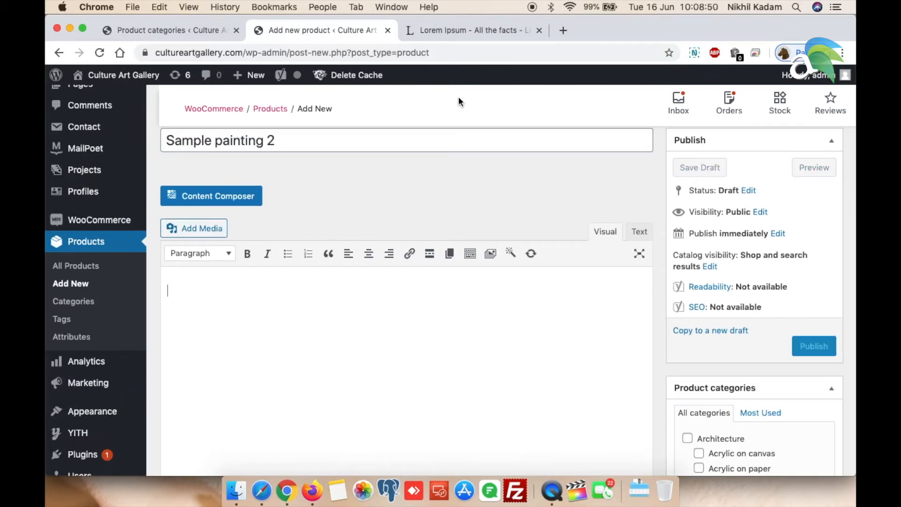
{"action": "left_click", "coordinate": [460, 29]}
{"action": "left_click_drag", "start_coordinate": [166, 271], "coordinate": [435, 374]}
{"action": "key", "text": "super+c"}
{"action": "left_click", "coordinate": [317, 29]}
{"action": "key", "text": "super+v"}
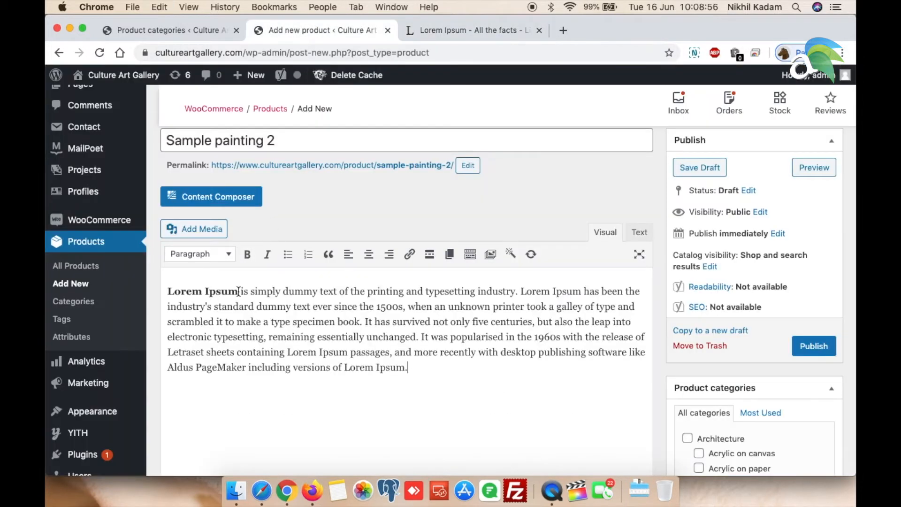
{"action": "left_click_drag", "start_coordinate": [238, 292], "coordinate": [160, 288]}
{"action": "type", "text": "Short description"}
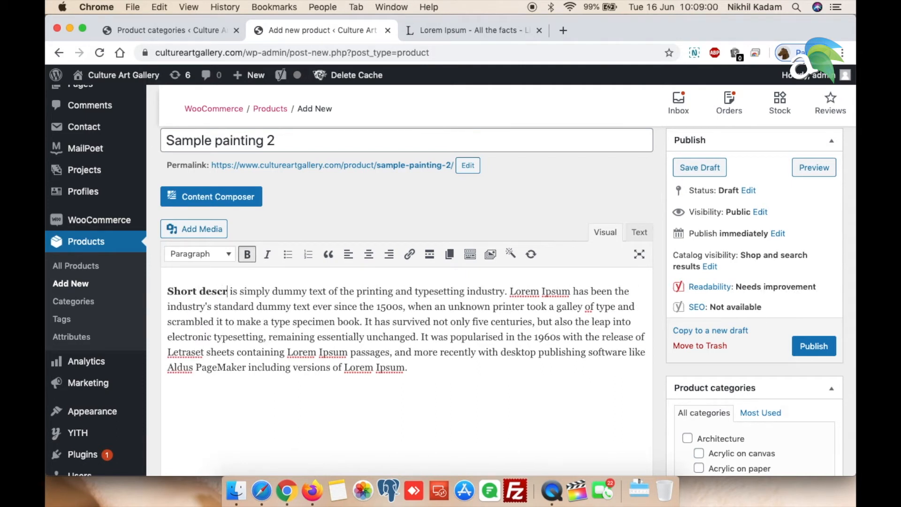
Set the Yoast SEO focus keyphrase to "painting on canvas" and save the product draft.
{"action": "scroll", "coordinate": [201, 332], "scroll_direction": "down", "scroll_amount": 1}
{"action": "scroll", "coordinate": [200, 331], "scroll_direction": "down", "scroll_amount": 6}
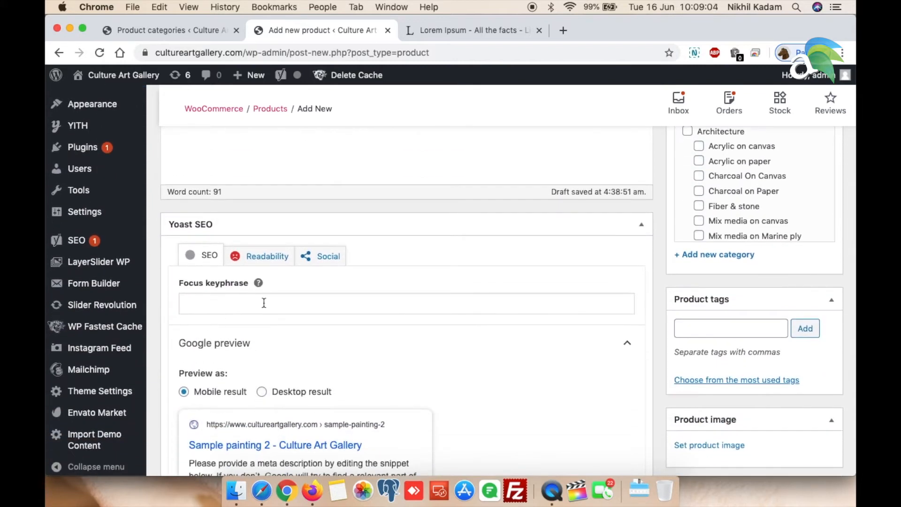
{"action": "scroll", "coordinate": [340, 373], "scroll_direction": "down", "scroll_amount": 2}
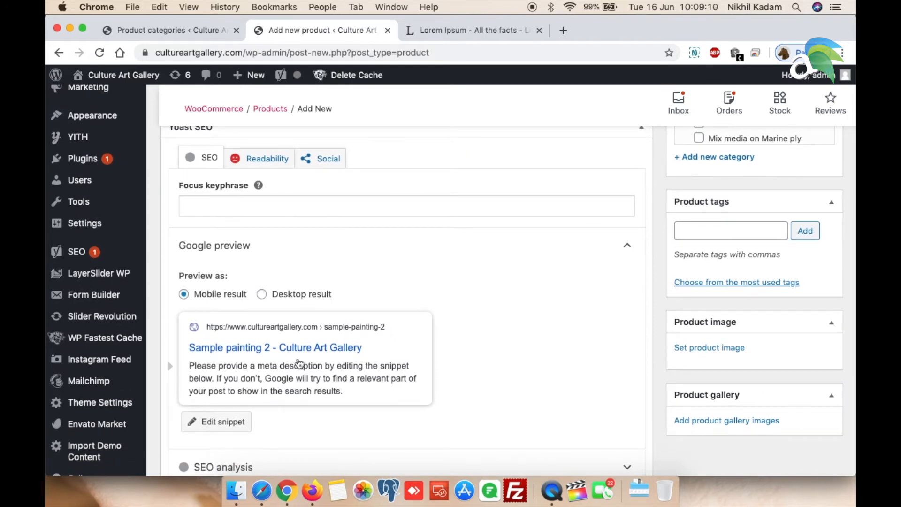
{"action": "left_click", "coordinate": [341, 202]}
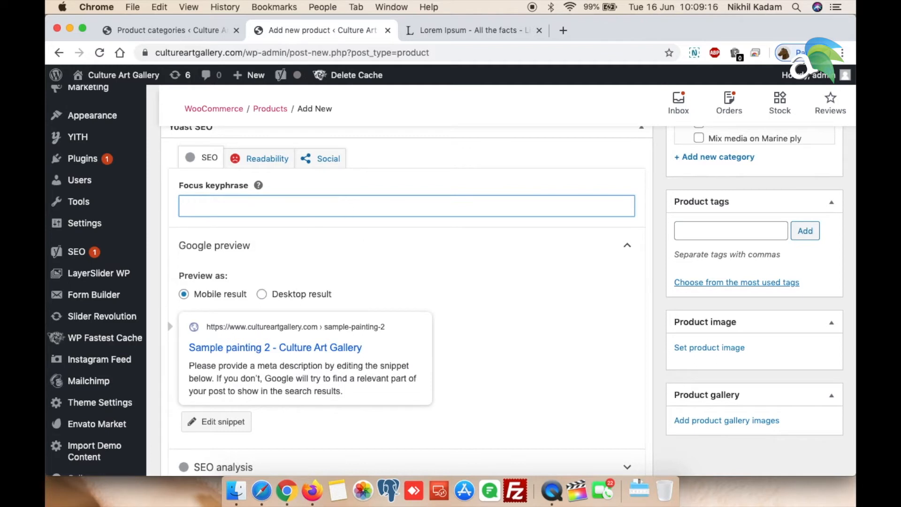
{"action": "type", "text": "Acr"}
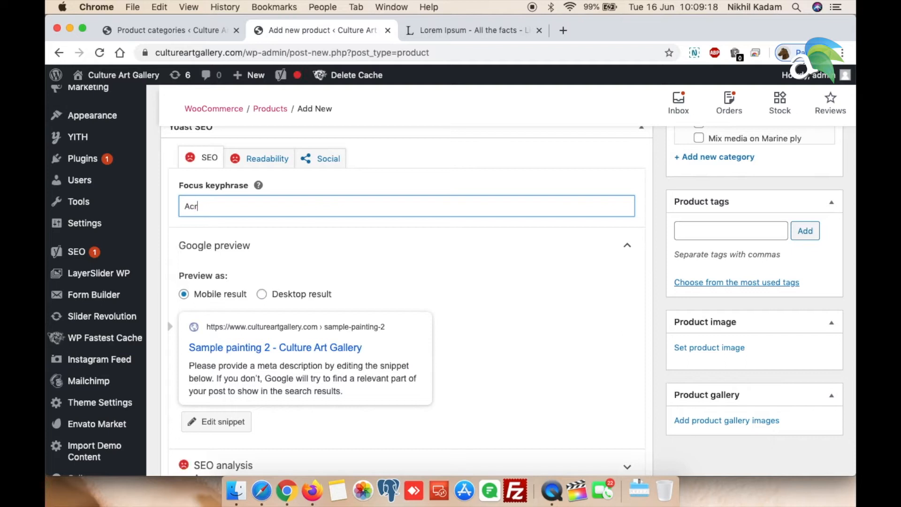
{"action": "key", "text": "BackSpace"}
{"action": "key", "text": "BackSpace"}
{"action": "key", "text": "BackSpace"}
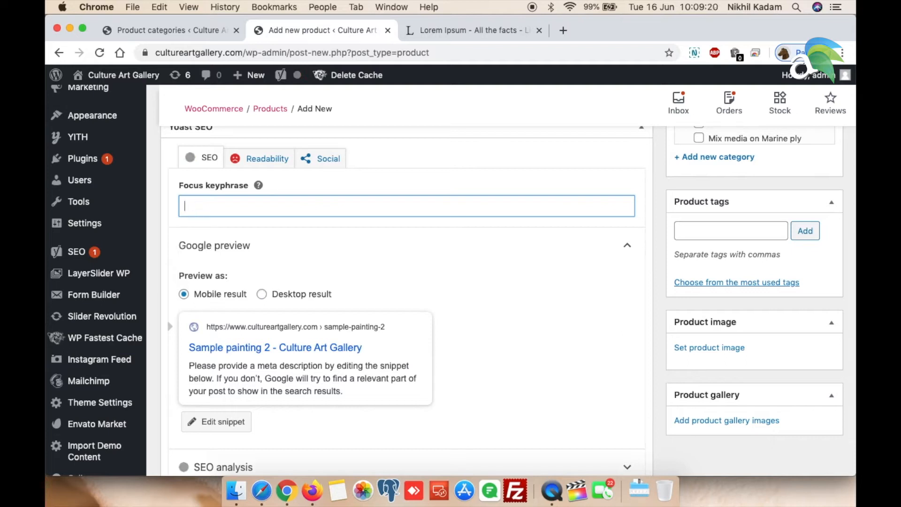
{"action": "type", "text": "painting "}
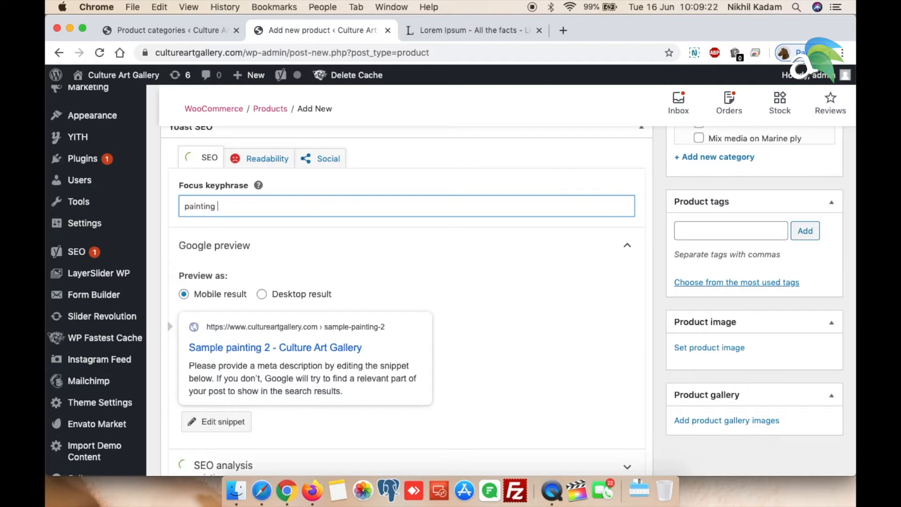
{"action": "type", "text": "on canvas"}
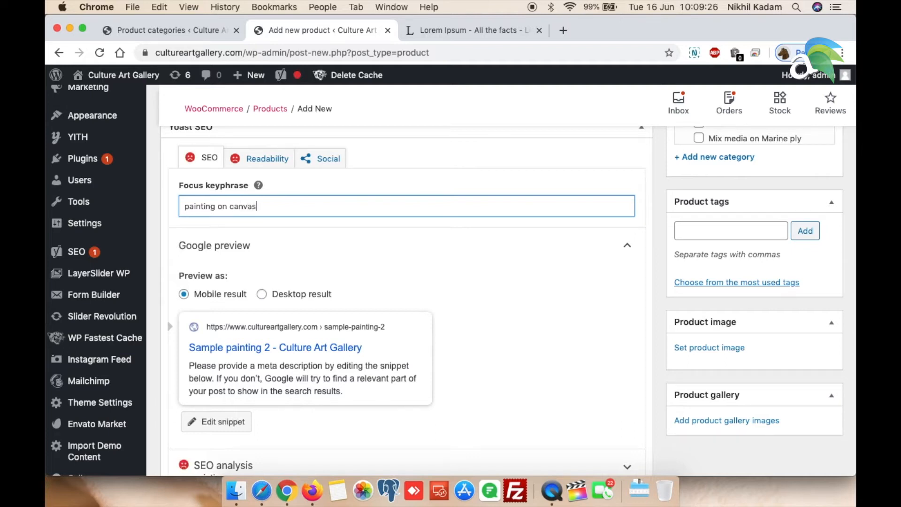
{"action": "key", "text": "Return"}
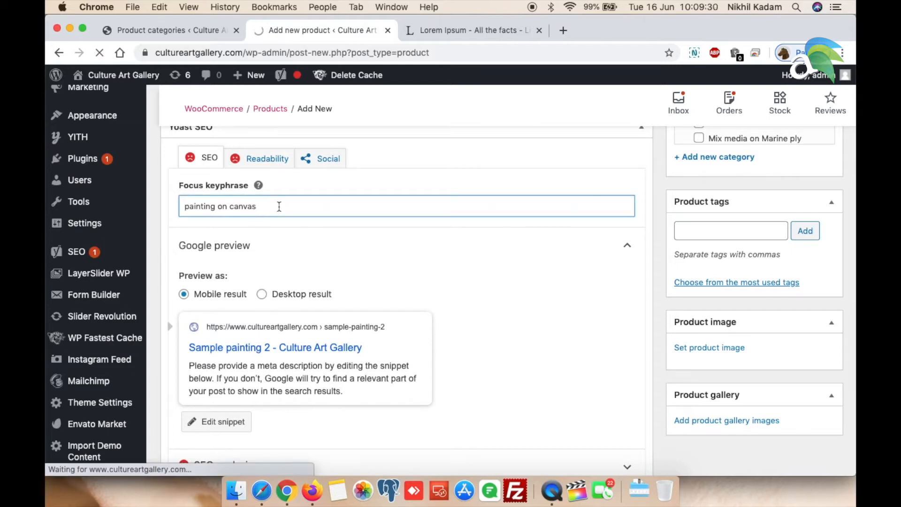
Examine the Yoast SEO analysis results for the focus keyphrase and the related keyphrase section.
{"action": "scroll", "coordinate": [442, 292], "scroll_direction": "down", "scroll_amount": 4}
{"action": "scroll", "coordinate": [443, 294], "scroll_direction": "up", "scroll_amount": 2}
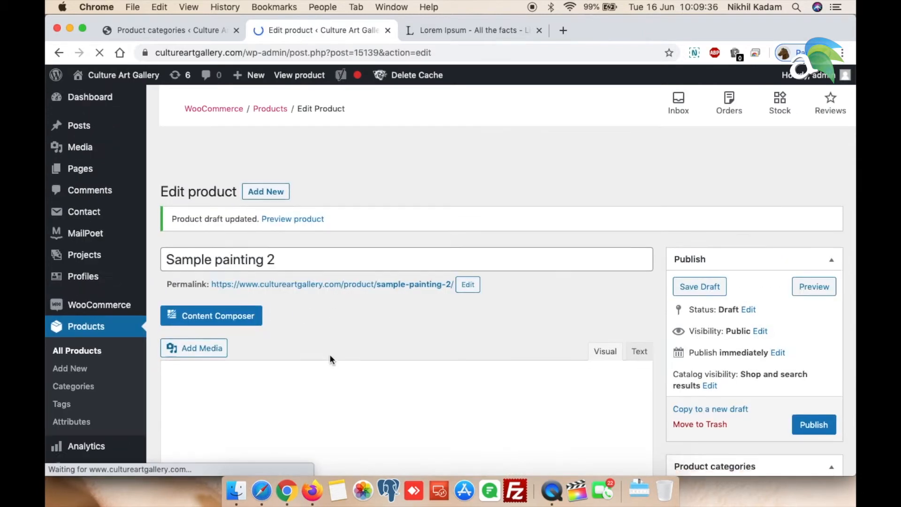
{"action": "scroll", "coordinate": [329, 360], "scroll_direction": "down", "scroll_amount": 15}
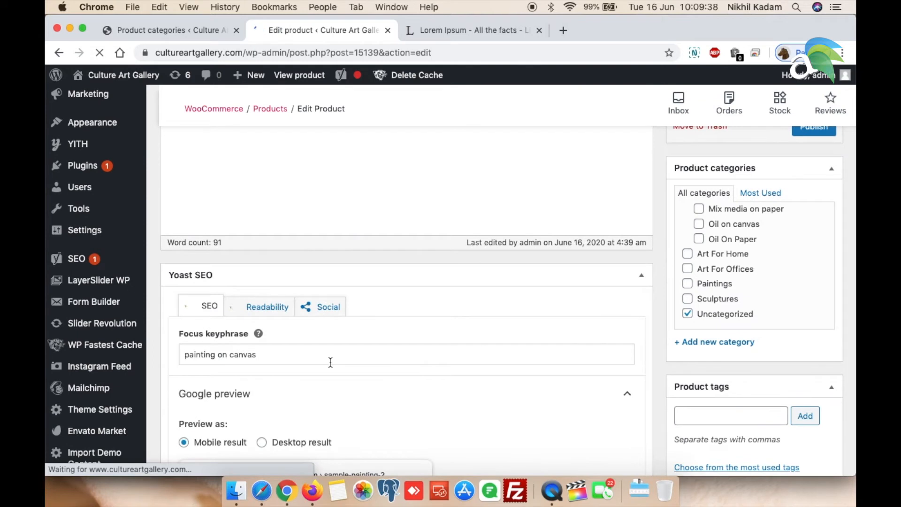
{"action": "scroll", "coordinate": [330, 361], "scroll_direction": "down", "scroll_amount": 5}
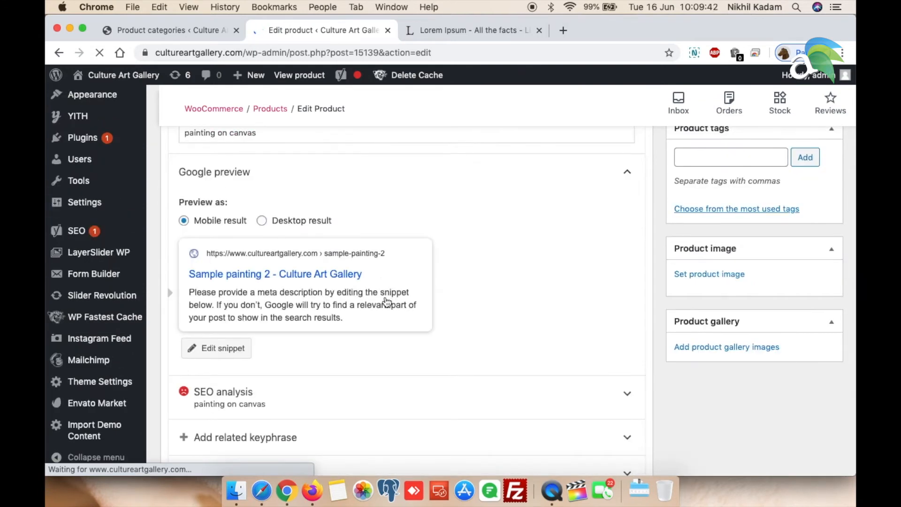
{"action": "scroll", "coordinate": [415, 348], "scroll_direction": "down", "scroll_amount": 1}
{"action": "scroll", "coordinate": [415, 348], "scroll_direction": "down", "scroll_amount": 3}
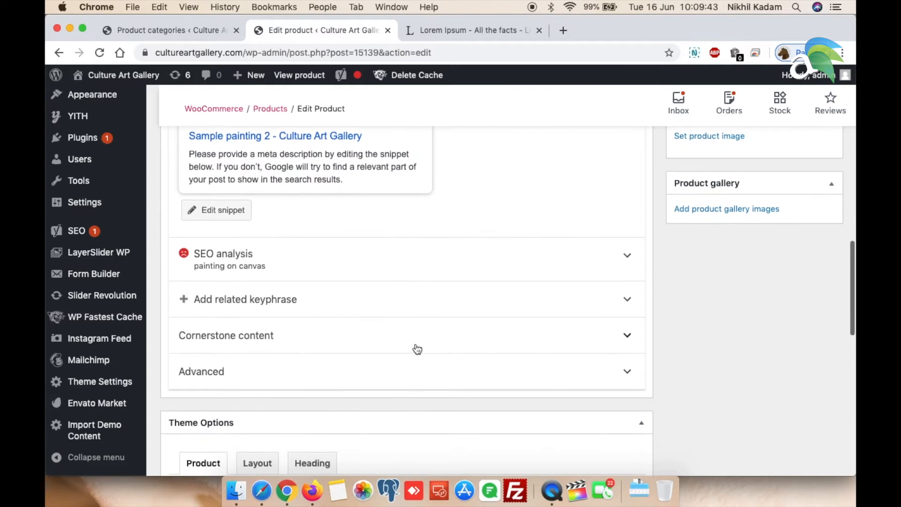
{"action": "left_click", "coordinate": [621, 261]}
{"action": "scroll", "coordinate": [605, 337], "scroll_direction": "down", "scroll_amount": 4}
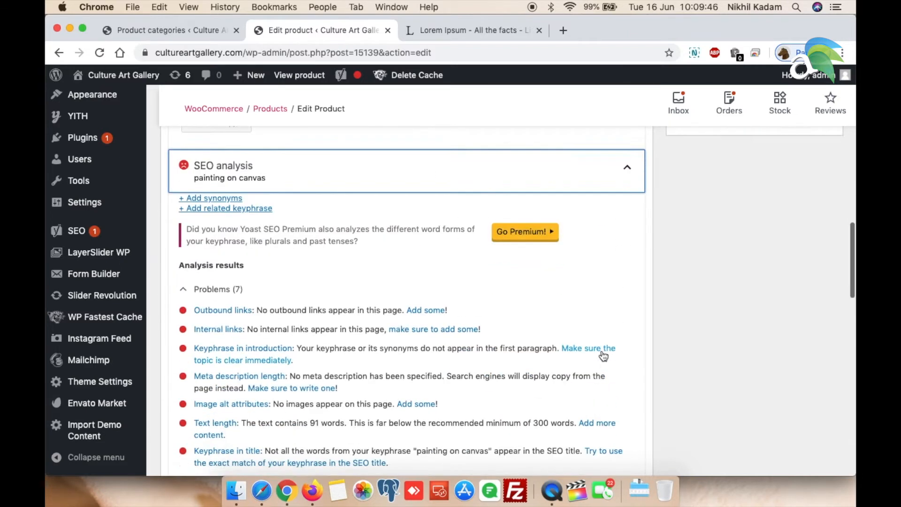
{"action": "scroll", "coordinate": [325, 350], "scroll_direction": "down", "scroll_amount": 3}
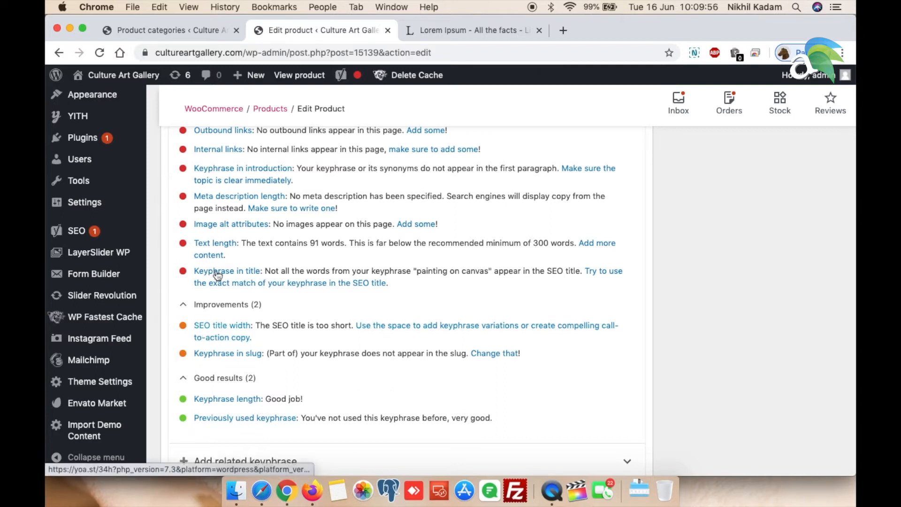
{"action": "scroll", "coordinate": [460, 376], "scroll_direction": "down", "scroll_amount": 5}
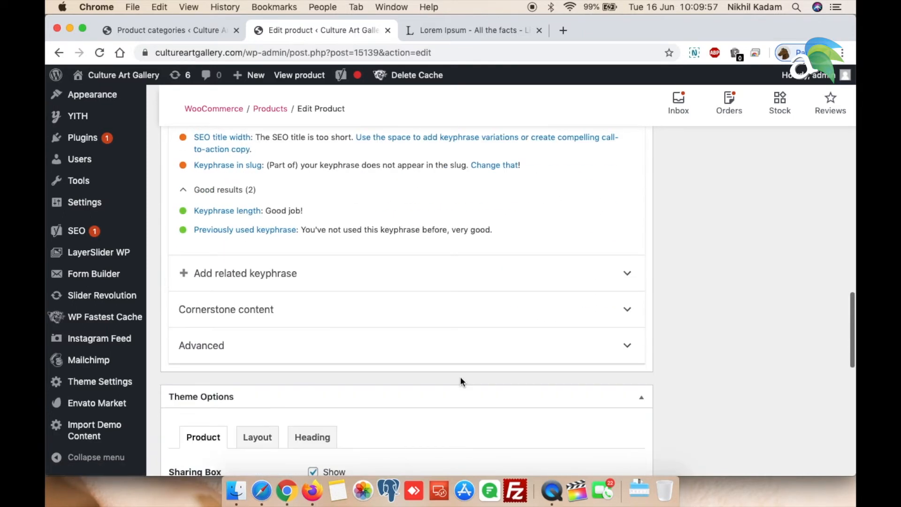
{"action": "left_click", "coordinate": [268, 282]}
{"action": "scroll", "coordinate": [350, 373], "scroll_direction": "down", "scroll_amount": 5}
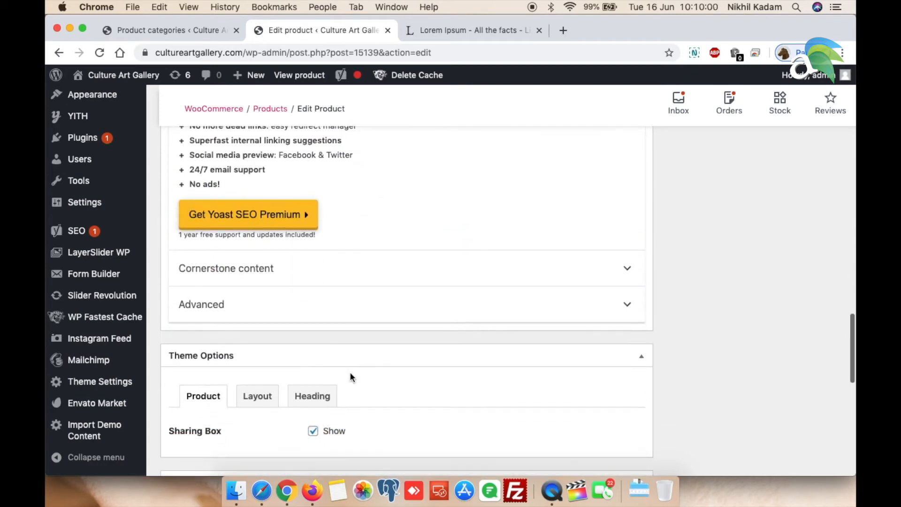
Set the product's regular price to ₹2 and its sale price to ₹1.
{"action": "scroll", "coordinate": [351, 375], "scroll_direction": "down", "scroll_amount": 6}
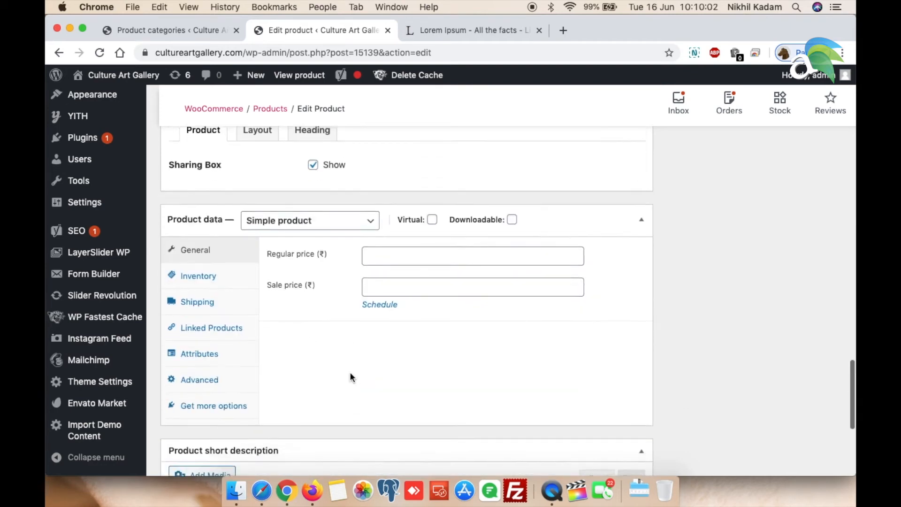
{"action": "scroll", "coordinate": [351, 376], "scroll_direction": "down", "scroll_amount": 1}
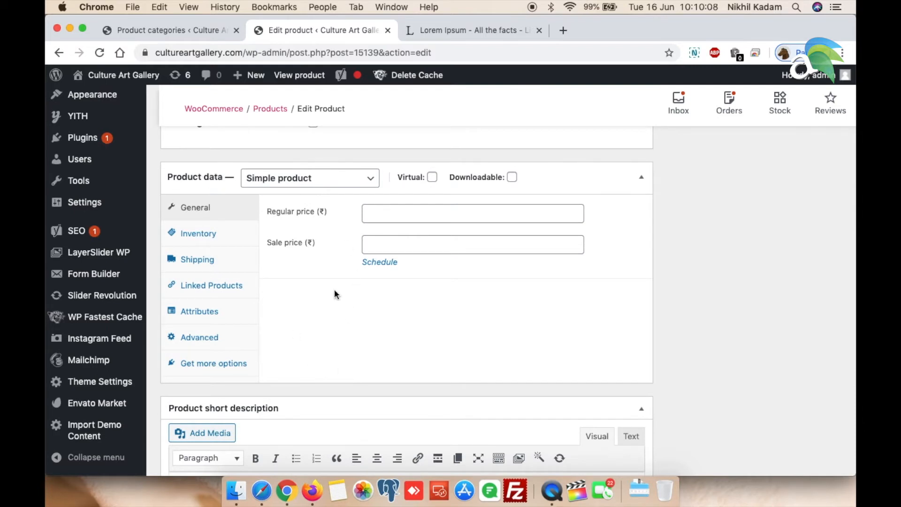
{"action": "left_click", "coordinate": [403, 212]}
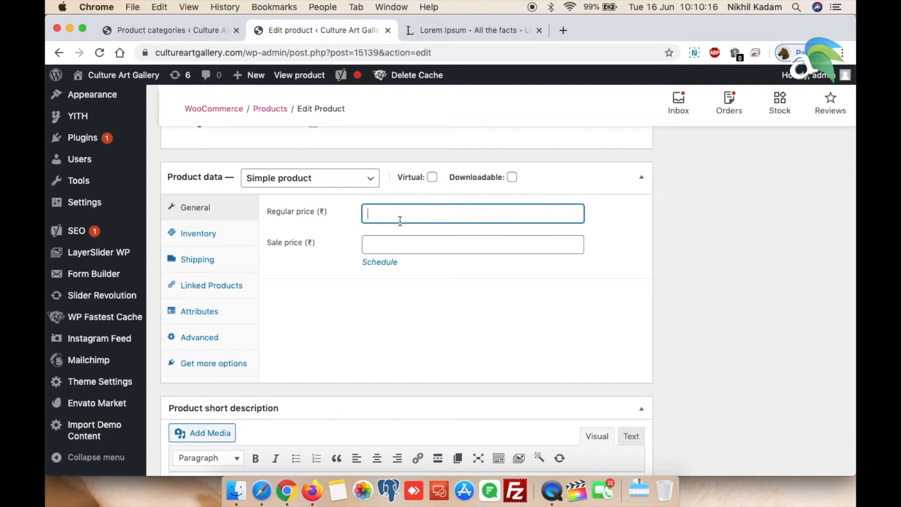
{"action": "left_click", "coordinate": [389, 248]}
{"action": "type", "text": "1"}
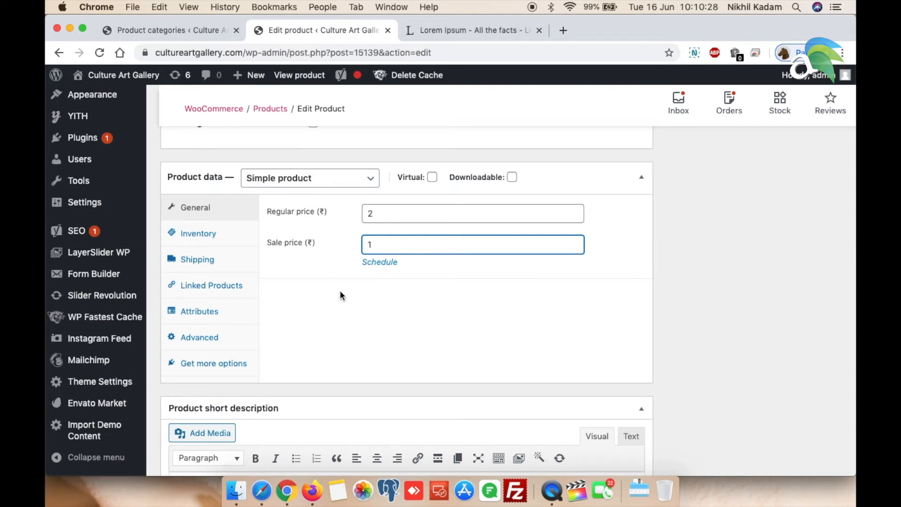
Set the SKU to p2 in the product's inventory data.
{"action": "left_click", "coordinate": [192, 237]}
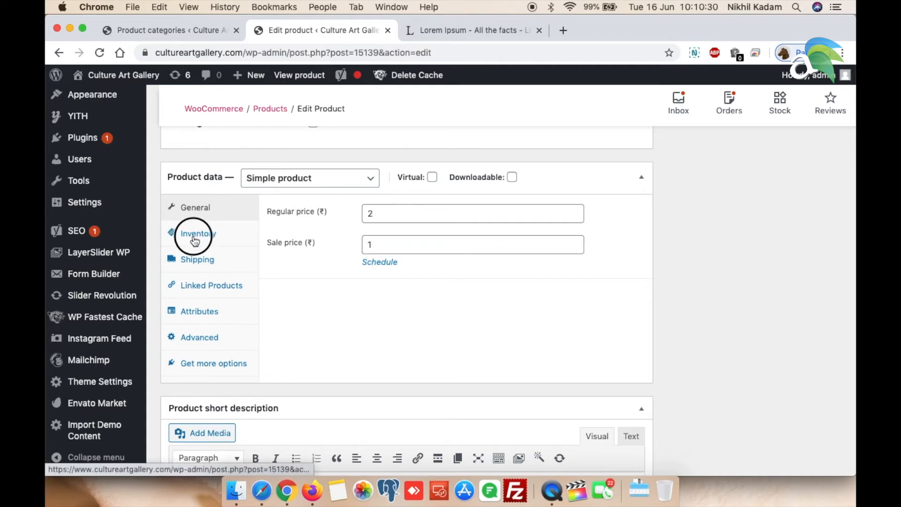
{"action": "left_click", "coordinate": [383, 216]}
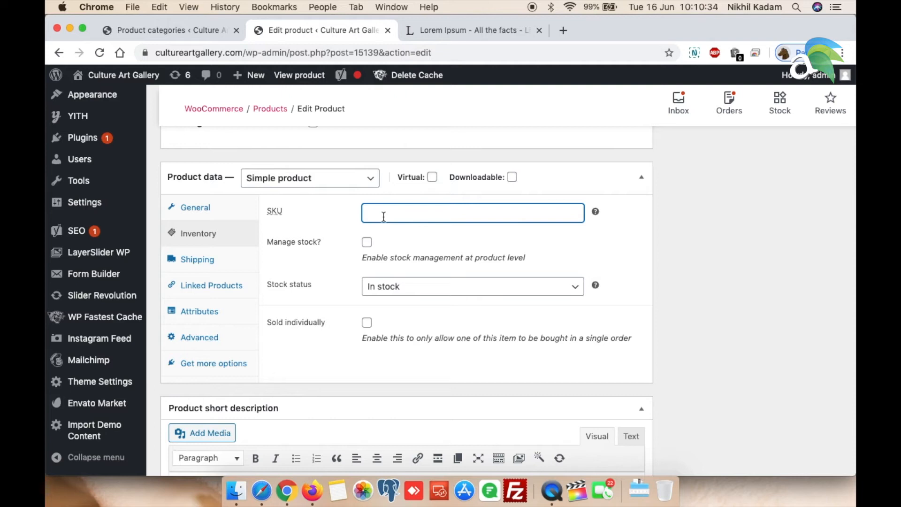
{"action": "type", "text": "s"}
{"action": "type", "text": "p2"}
Enable stock management for the product with a stock quantity of 5 and a low stock threshold of 2.
{"action": "left_click", "coordinate": [368, 242]}
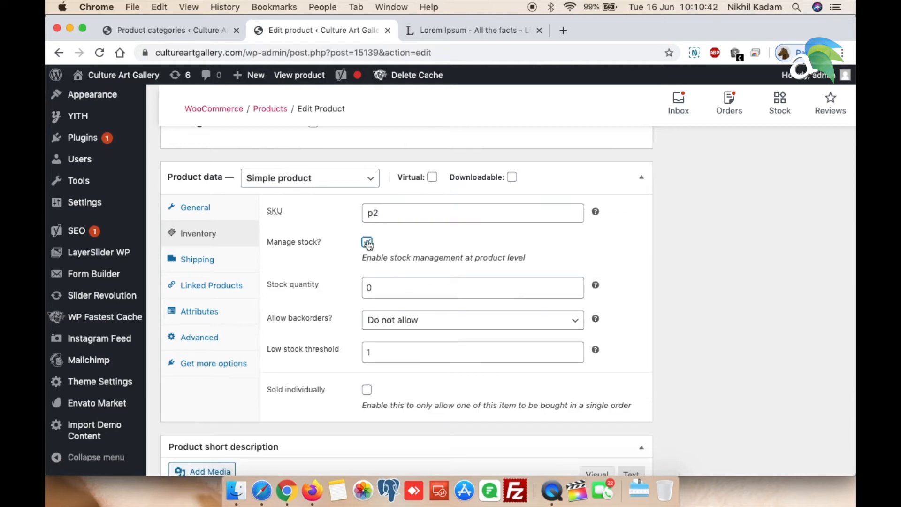
{"action": "left_click", "coordinate": [368, 243]}
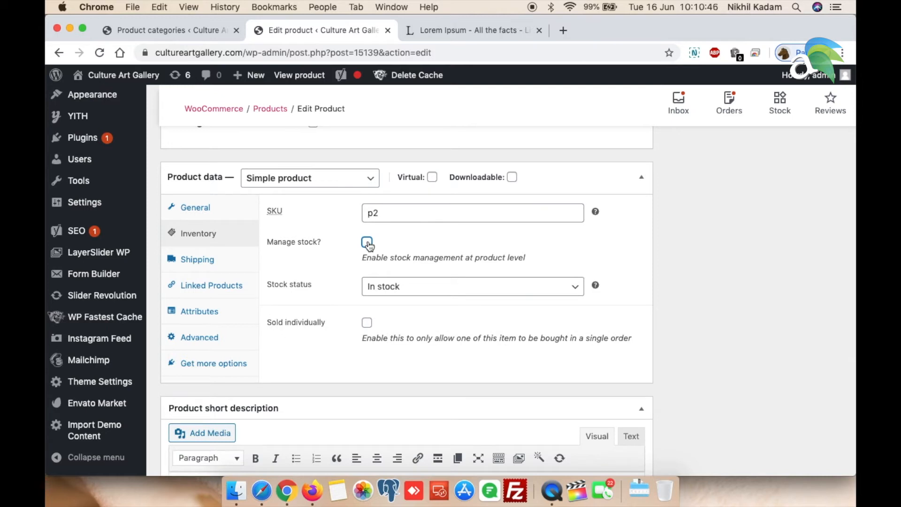
{"action": "left_click", "coordinate": [367, 243]}
{"action": "left_click", "coordinate": [385, 289]}
{"action": "key", "text": "BackSpace"}
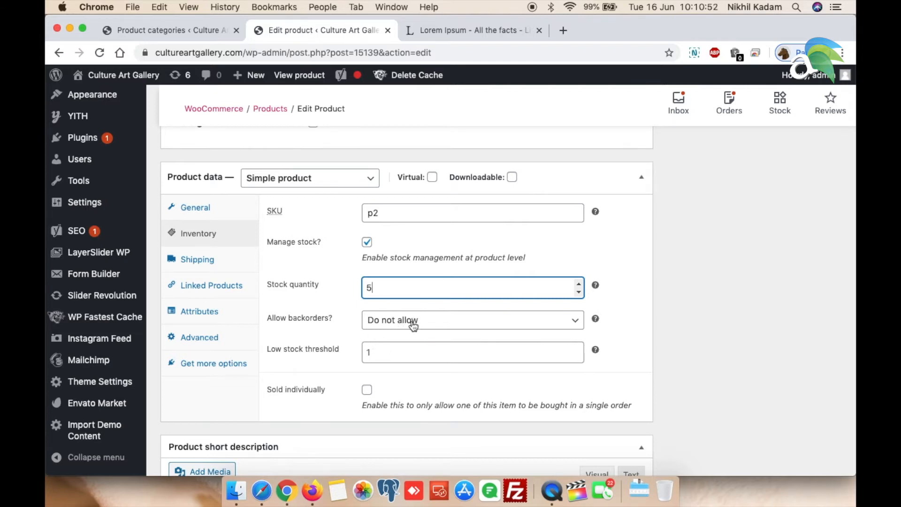
{"action": "left_click", "coordinate": [387, 356]}
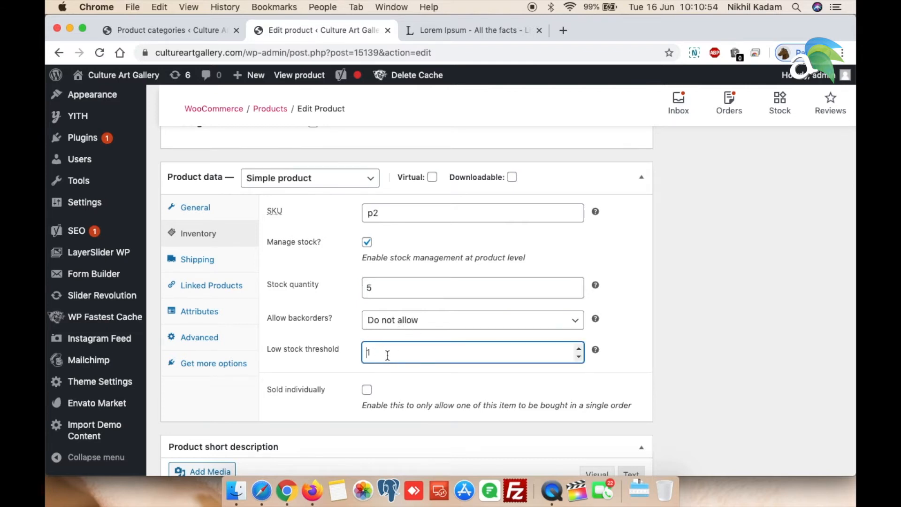
{"action": "type", "text": "2"}
{"action": "scroll", "coordinate": [675, 346], "scroll_direction": "down", "scroll_amount": 3}
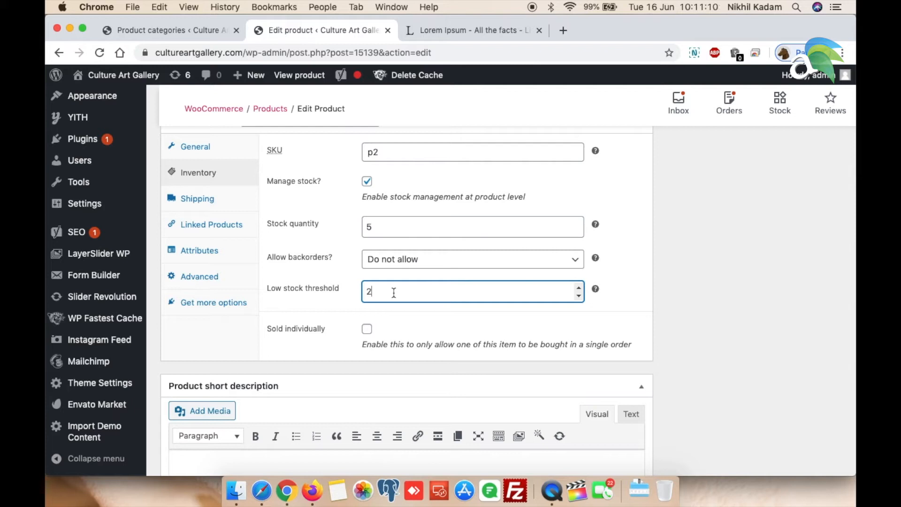
Examine the product's shipping settings and its linked products settings.
{"action": "left_click", "coordinate": [201, 205]}
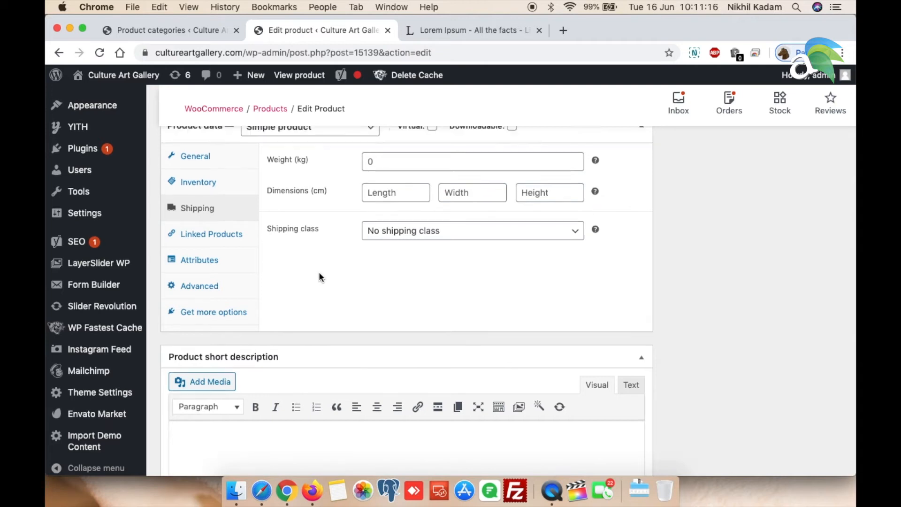
{"action": "scroll", "coordinate": [319, 277], "scroll_direction": "up", "scroll_amount": 1}
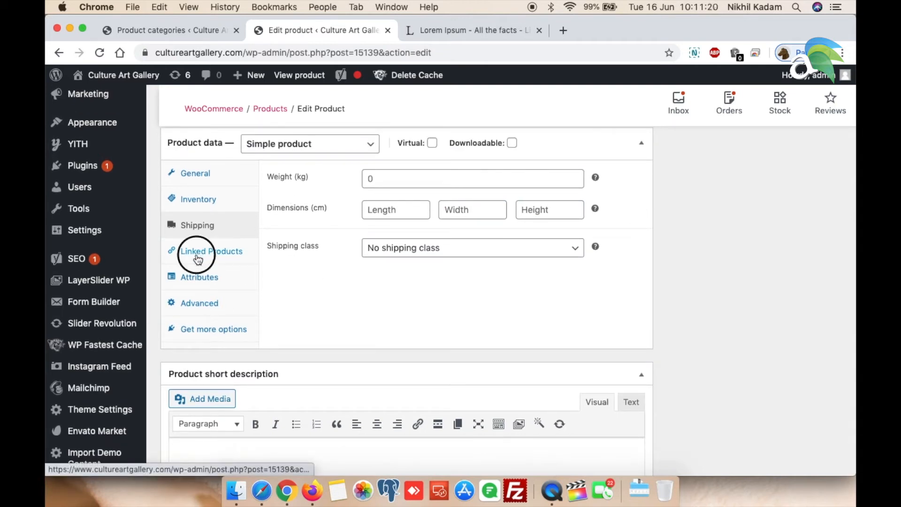
{"action": "left_click", "coordinate": [198, 260]}
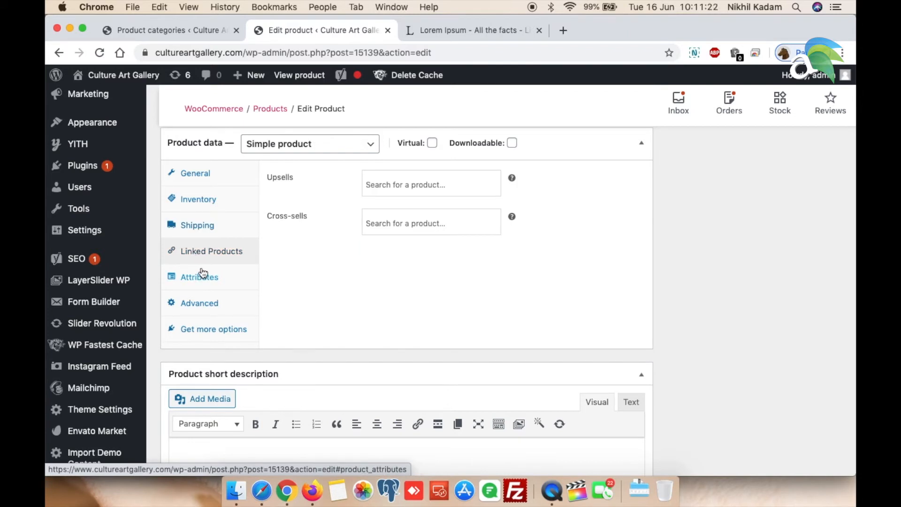
Search for an upsell product with "pain" and clear the search without selecting any product.
{"action": "left_click", "coordinate": [406, 185]}
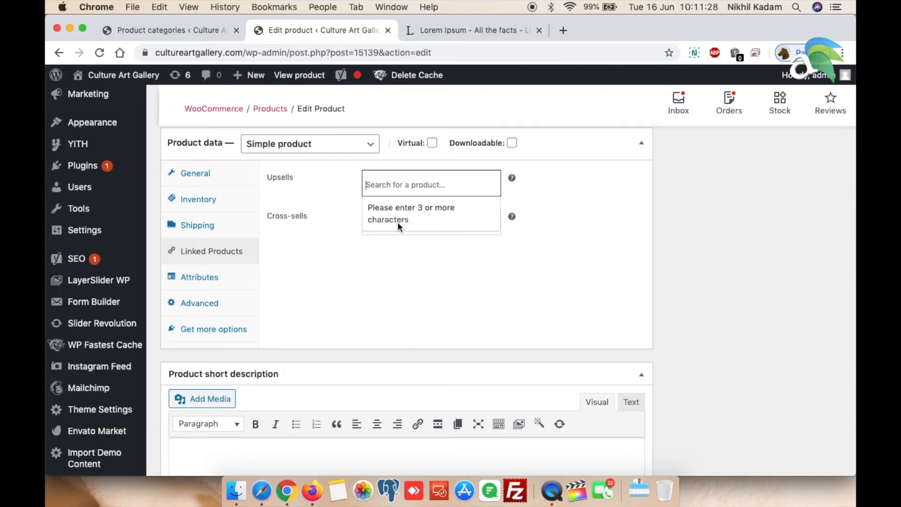
{"action": "left_click", "coordinate": [370, 280]}
{"action": "left_click", "coordinate": [385, 186]}
{"action": "type", "text": "pa"}
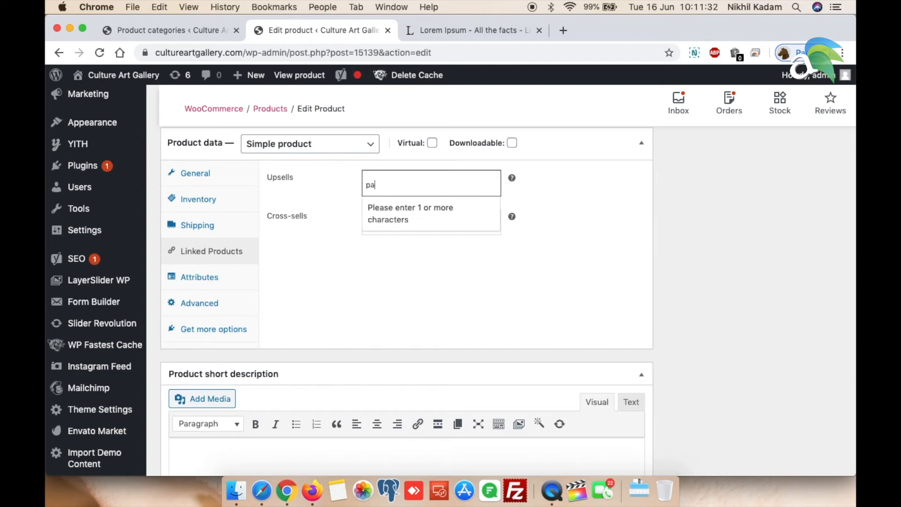
{"action": "type", "text": "in"}
{"action": "key", "text": "BackSpace"}
{"action": "key", "text": "BackSpace"}
{"action": "key", "text": "BackSpace"}
{"action": "key", "text": "BackSpace"}
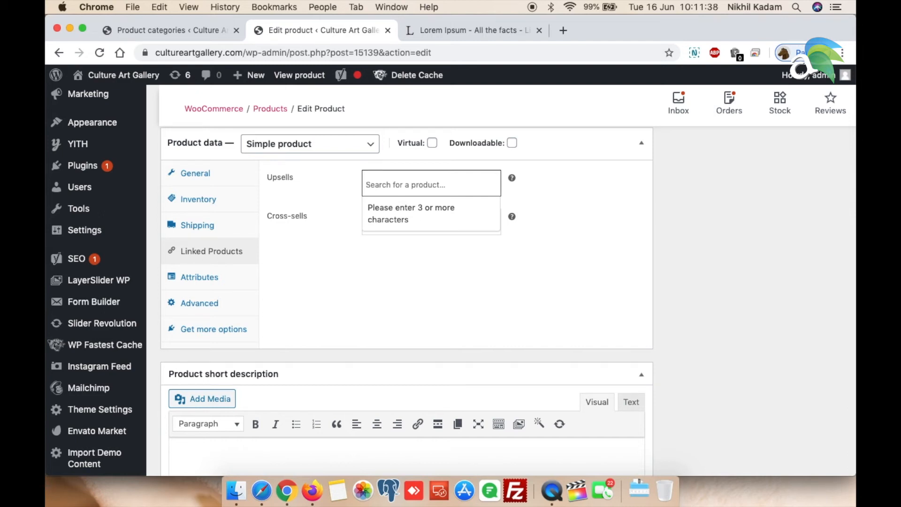
{"action": "left_click", "coordinate": [583, 211]}
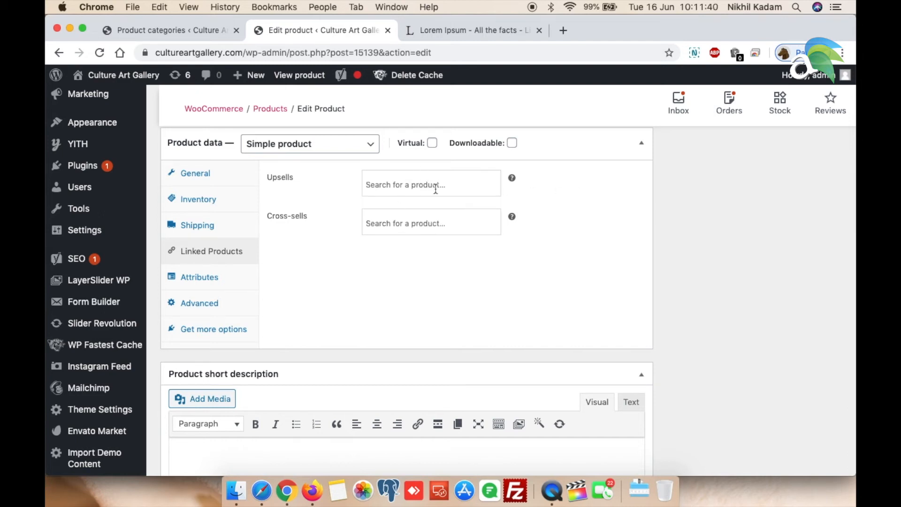
Examine the attribute choices available for the product, keeping Custom product attribute selected.
{"action": "left_click", "coordinate": [215, 284]}
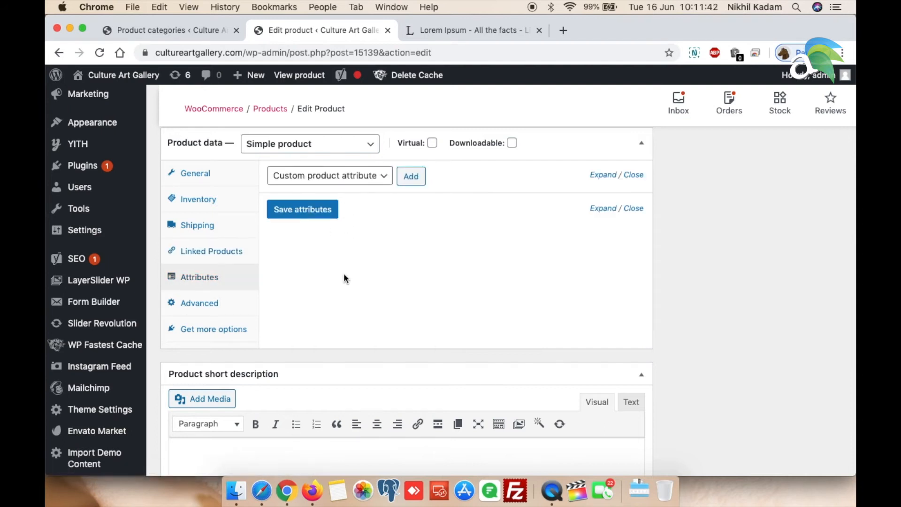
{"action": "left_click", "coordinate": [324, 176]}
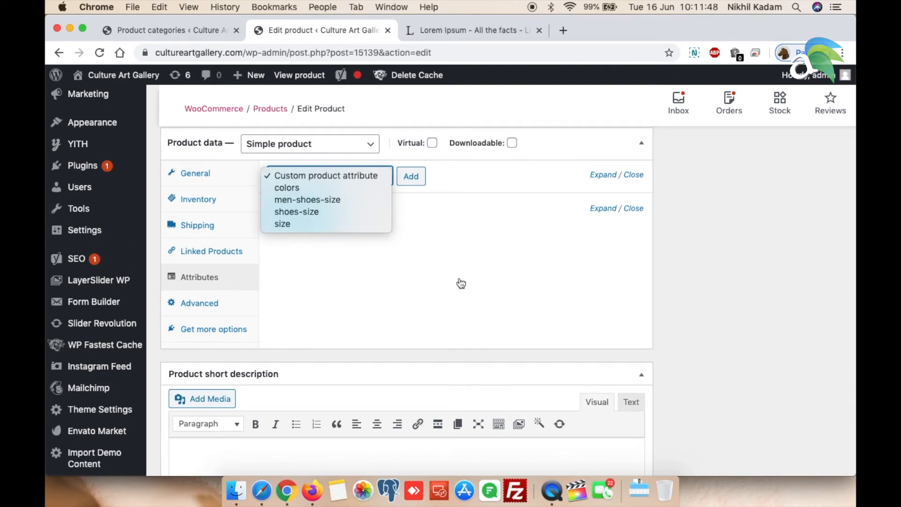
{"action": "left_click", "coordinate": [699, 290]}
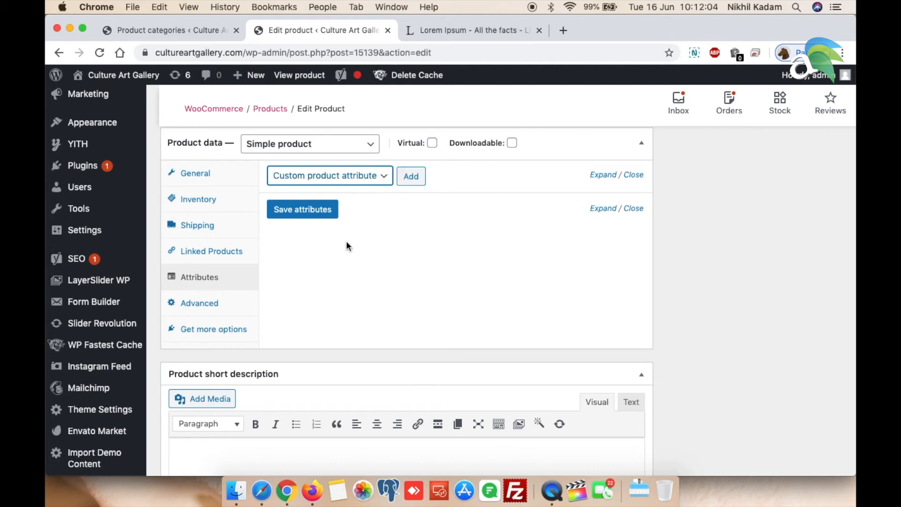
Examine the product's advanced settings and the recommended extensions.
{"action": "left_click", "coordinate": [215, 305]}
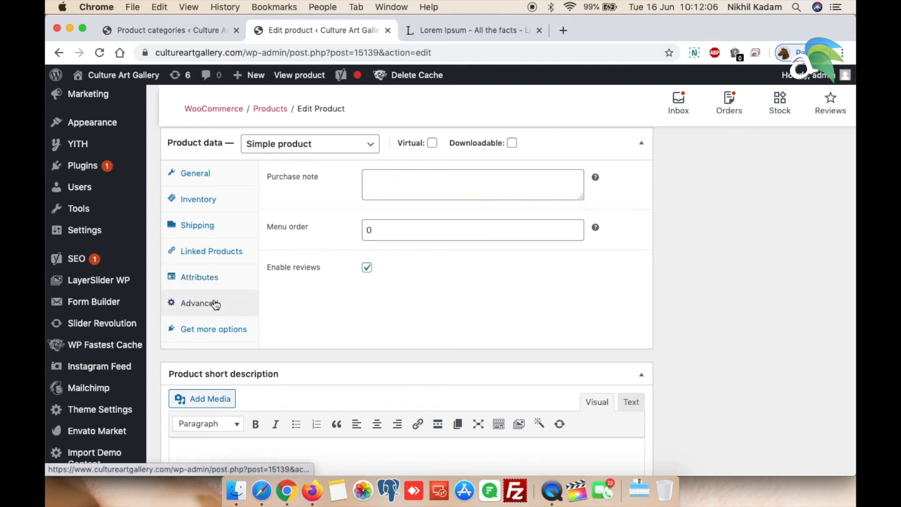
{"action": "scroll", "coordinate": [349, 319], "scroll_direction": "up", "scroll_amount": 1}
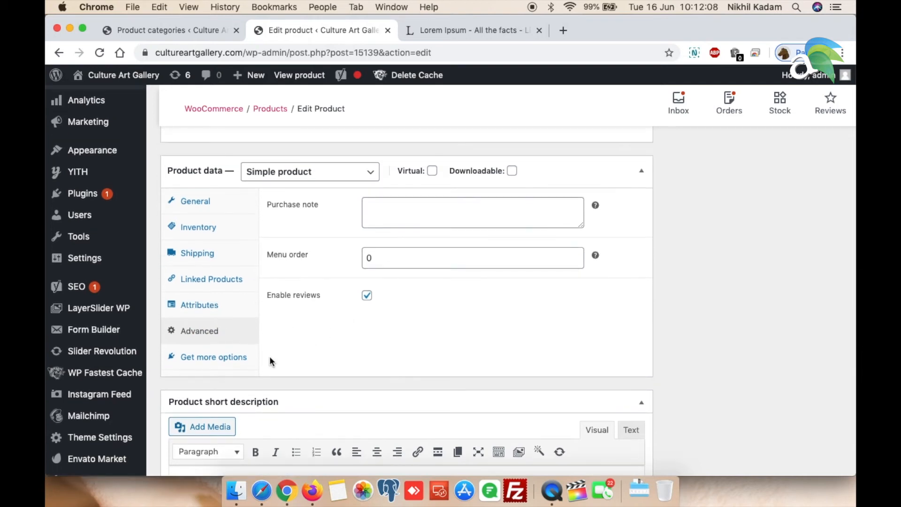
{"action": "left_click", "coordinate": [219, 359]}
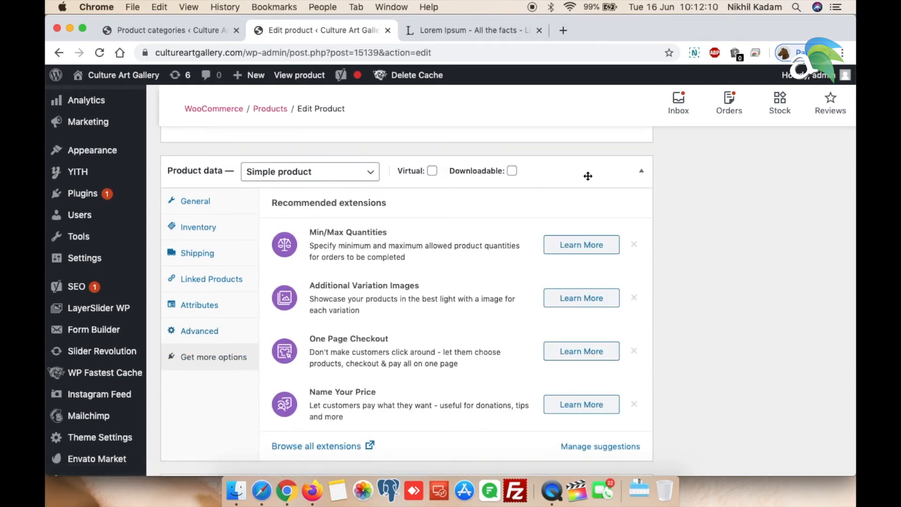
Check the available product types and keep Simple product selected.
{"action": "left_click", "coordinate": [302, 174]}
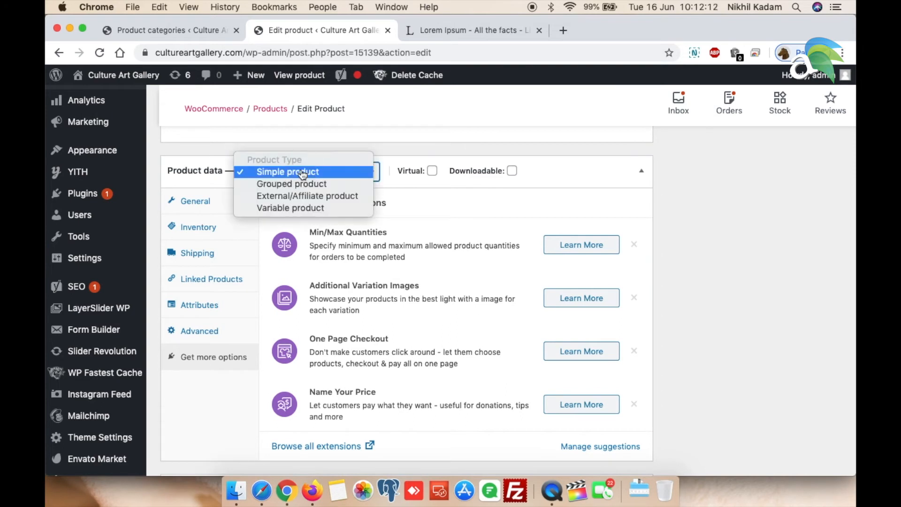
{"action": "left_click", "coordinate": [302, 174]}
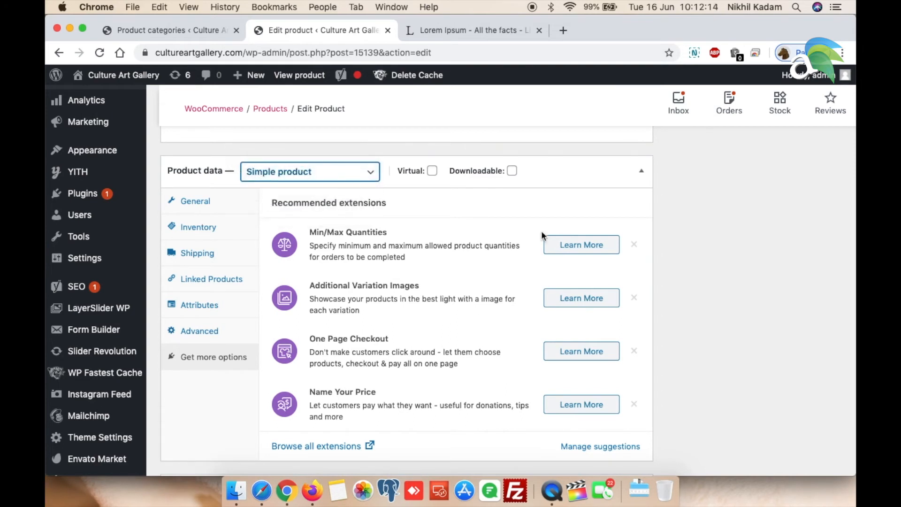
{"action": "left_click", "coordinate": [748, 233]}
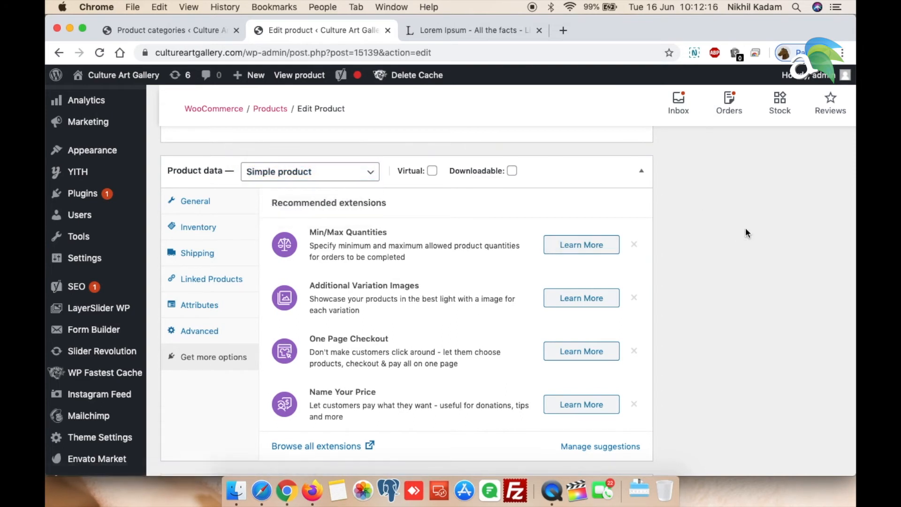
Copy the paragraph under "Why do we use it?" from the Lorem Ipsum website for the product short description.
{"action": "scroll", "coordinate": [748, 233], "scroll_direction": "down", "scroll_amount": 10}
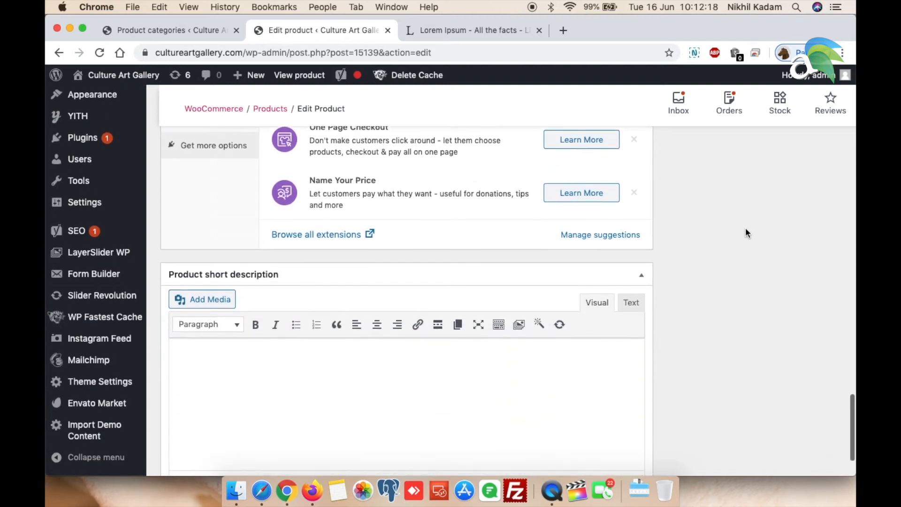
{"action": "left_click", "coordinate": [376, 339]}
{"action": "left_click", "coordinate": [447, 30]}
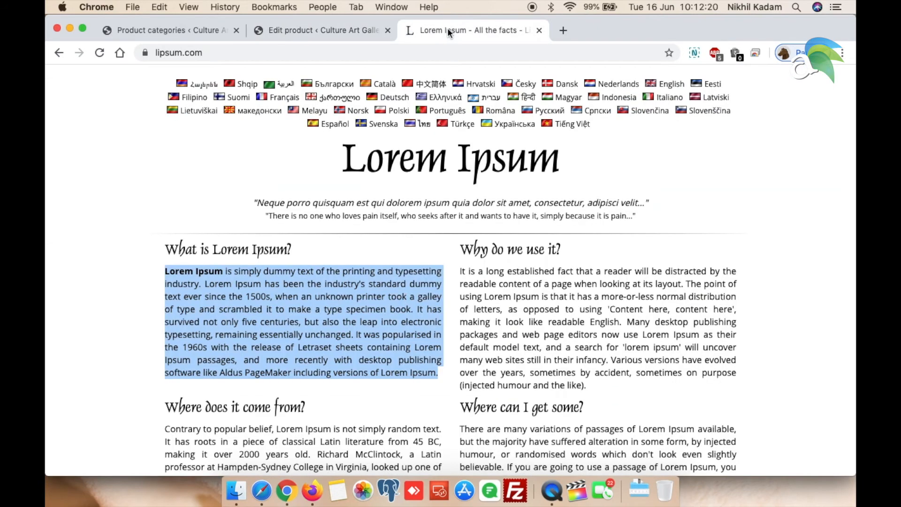
{"action": "left_click", "coordinate": [534, 336]}
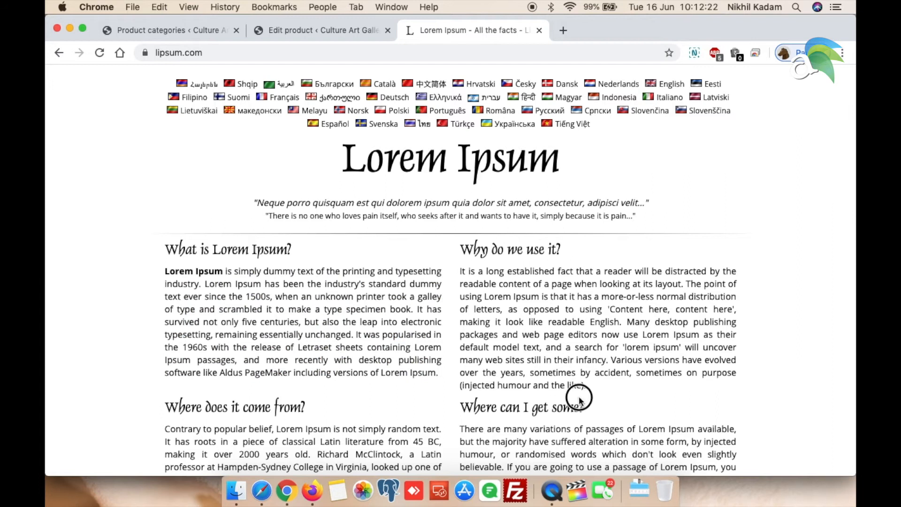
{"action": "left_click_drag", "start_coordinate": [584, 389], "coordinate": [462, 272]}
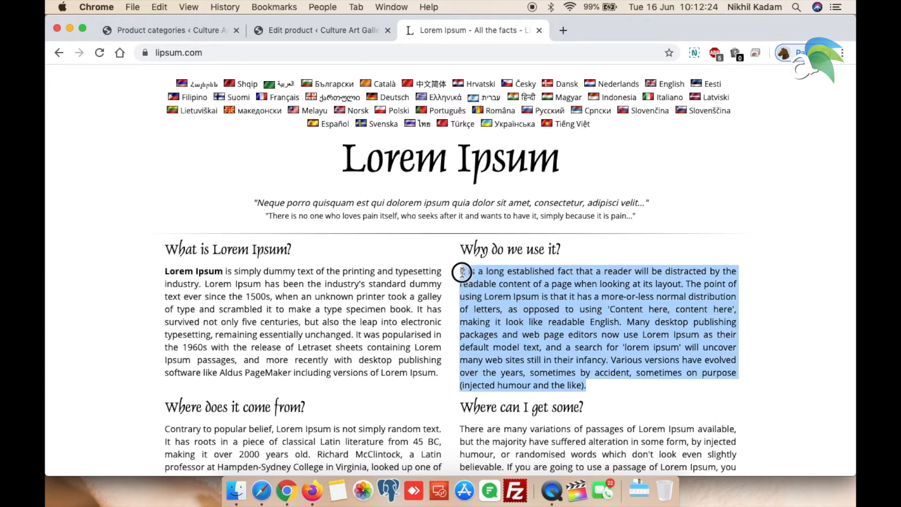
{"action": "right_click", "coordinate": [462, 273]}
{"action": "left_click", "coordinate": [492, 293]}
Paste the copied paragraph into the product short description and insert the missing "I" at its start.
{"action": "left_click", "coordinate": [312, 29]}
{"action": "right_click", "coordinate": [292, 326]}
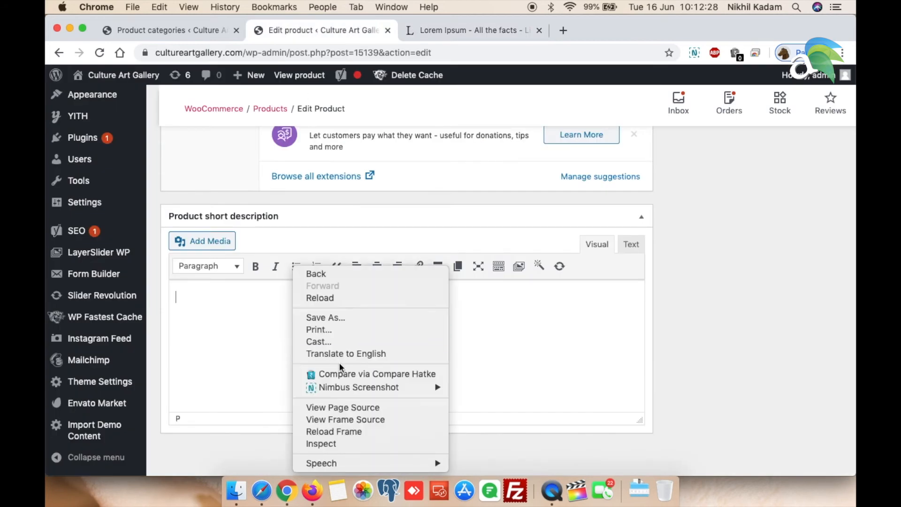
{"action": "left_click", "coordinate": [227, 327]}
{"action": "key", "text": "super+v"}
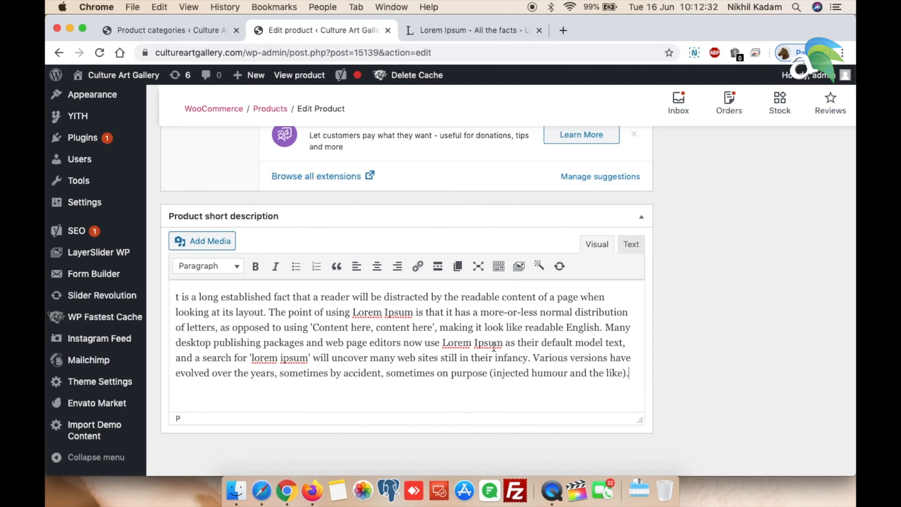
{"action": "left_click", "coordinate": [176, 299]}
{"action": "type", "text": "I"}
Assign the product to the Architecture, Acrylic on canvas, Art For Home and Art For Offices categories.
{"action": "scroll", "coordinate": [737, 263], "scroll_direction": "up", "scroll_amount": 15}
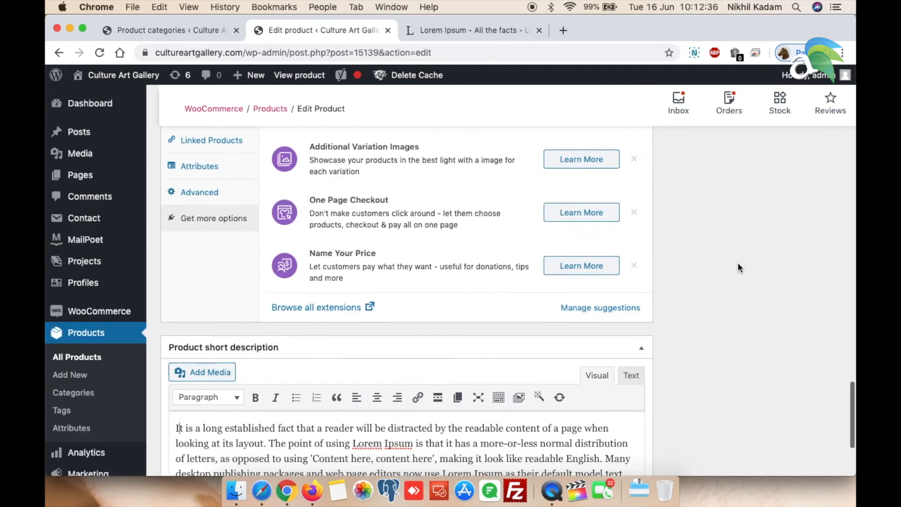
{"action": "scroll", "coordinate": [737, 267], "scroll_direction": "up", "scroll_amount": 15}
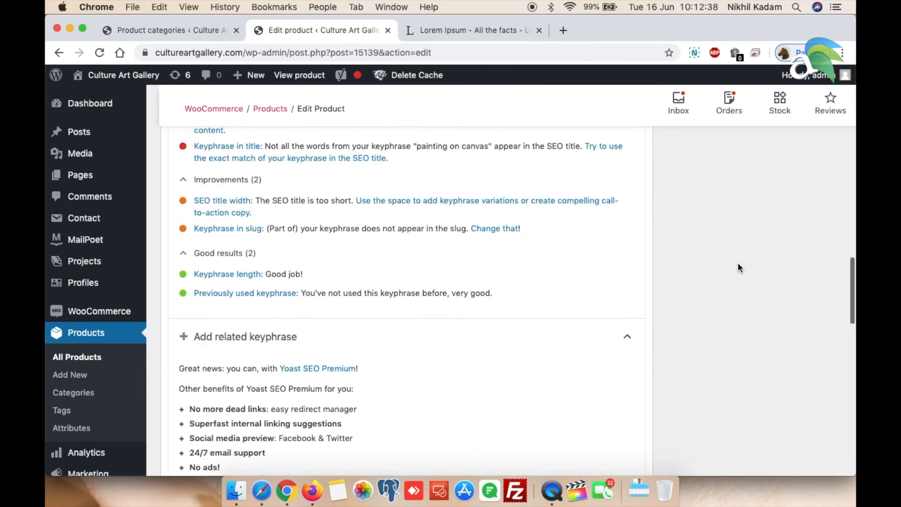
{"action": "scroll", "coordinate": [738, 264], "scroll_direction": "up", "scroll_amount": 2}
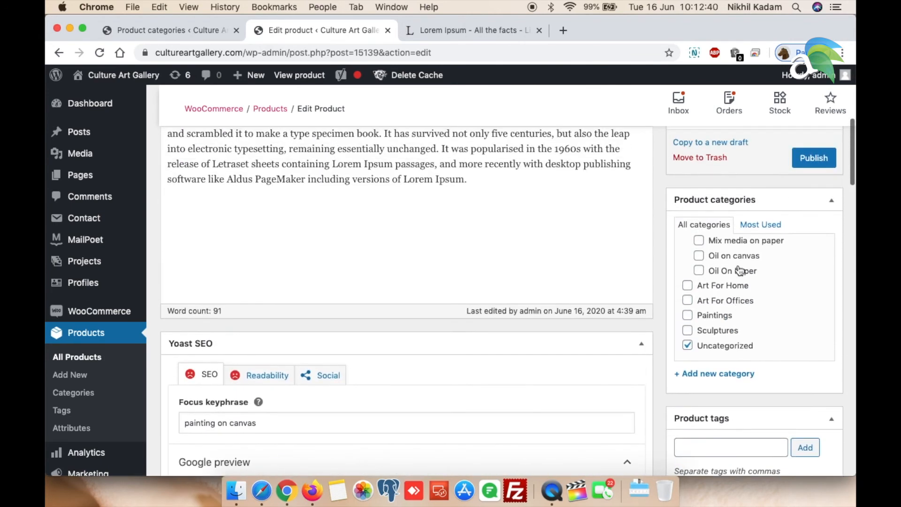
{"action": "scroll", "coordinate": [780, 281], "scroll_direction": "up", "scroll_amount": 6}
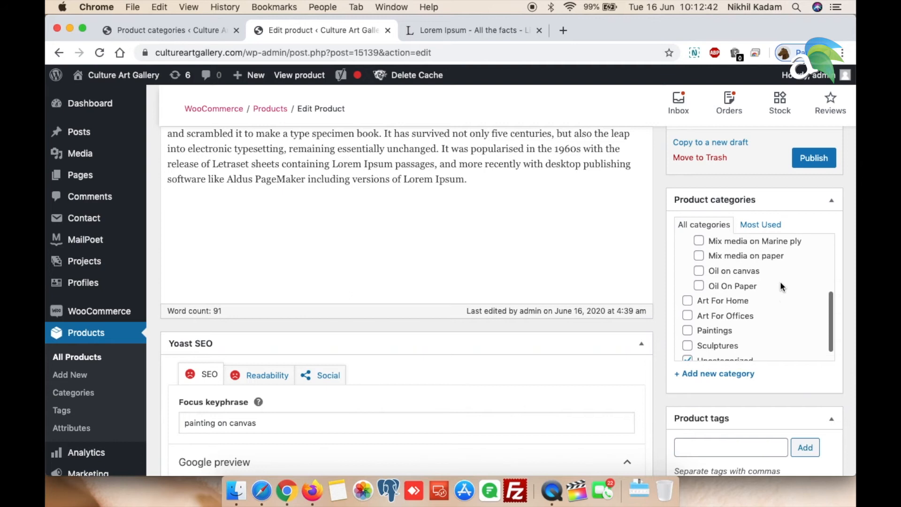
{"action": "left_click", "coordinate": [688, 251]}
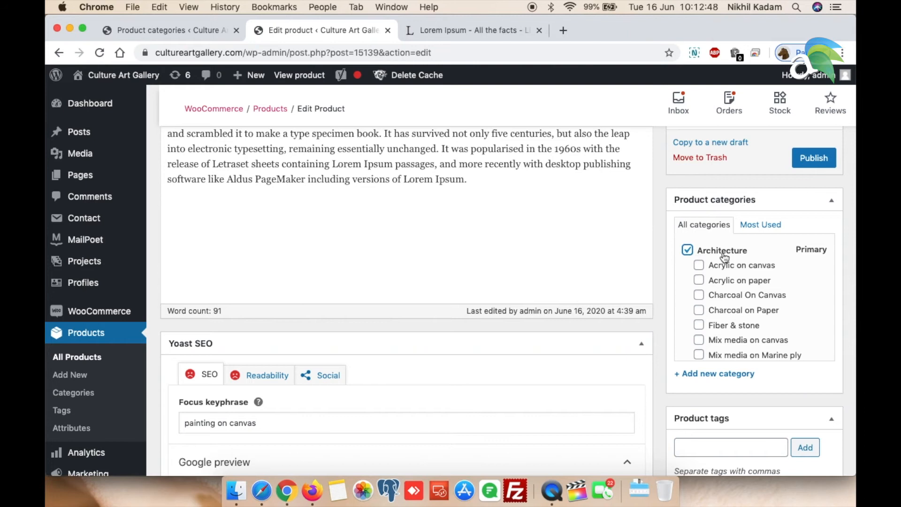
{"action": "left_click", "coordinate": [720, 271]}
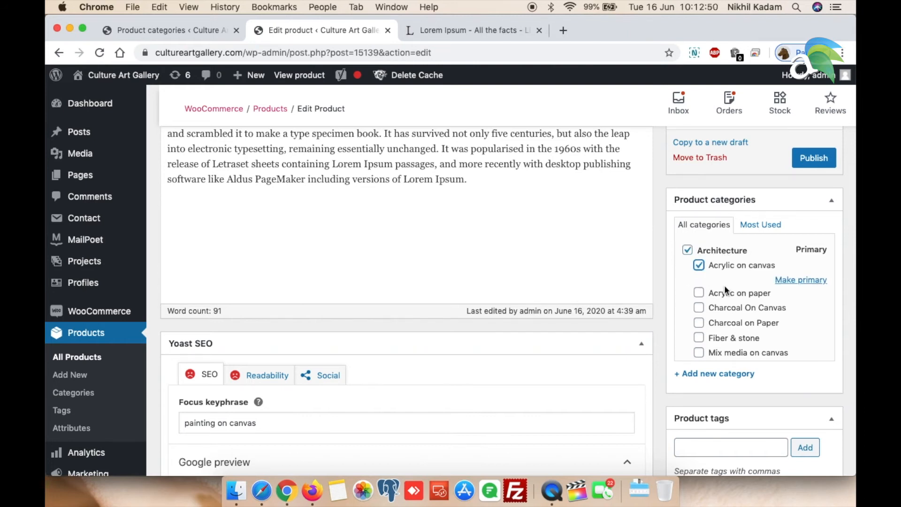
{"action": "scroll", "coordinate": [790, 336], "scroll_direction": "down", "scroll_amount": 6}
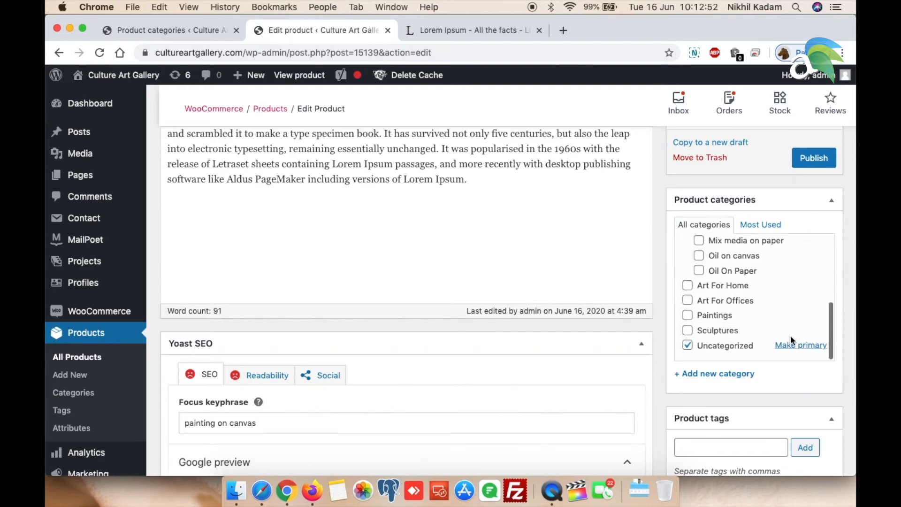
{"action": "left_click", "coordinate": [687, 286]}
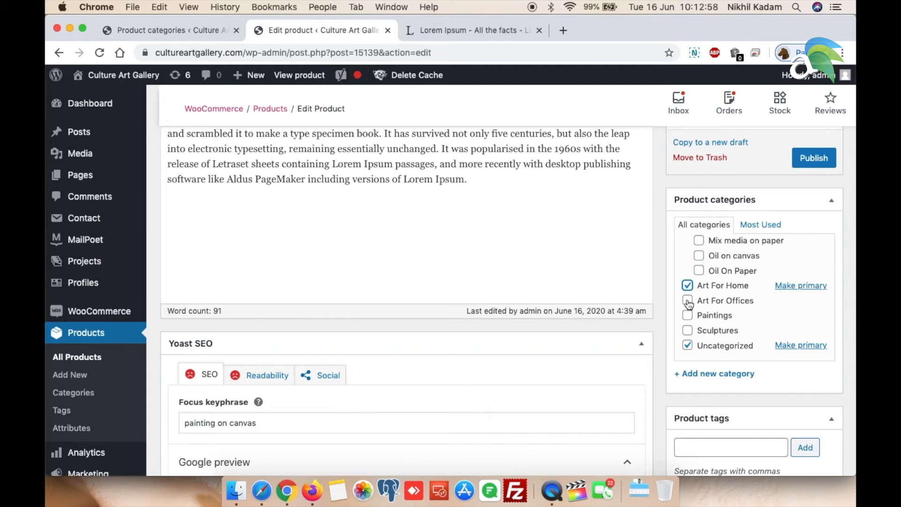
{"action": "left_click", "coordinate": [688, 301]}
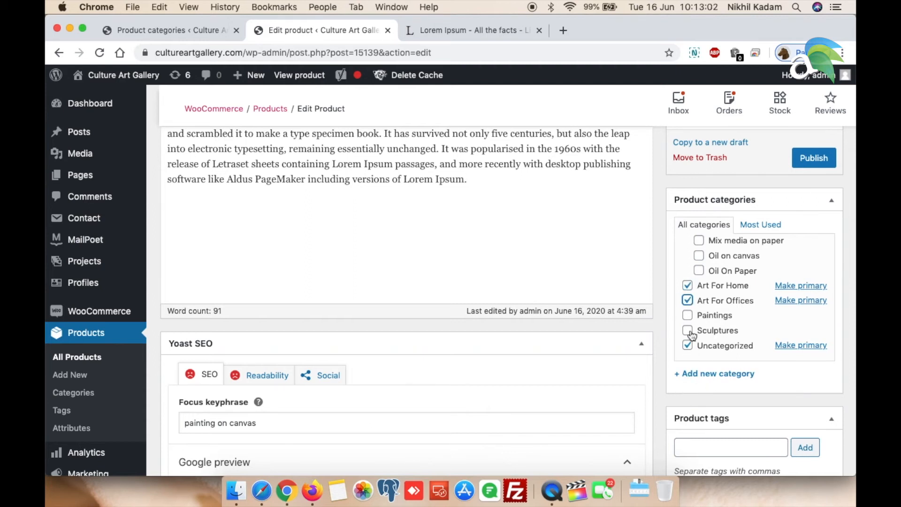
View the media library for the product image and close it without choosing an image.
{"action": "scroll", "coordinate": [668, 421], "scroll_direction": "down", "scroll_amount": 5}
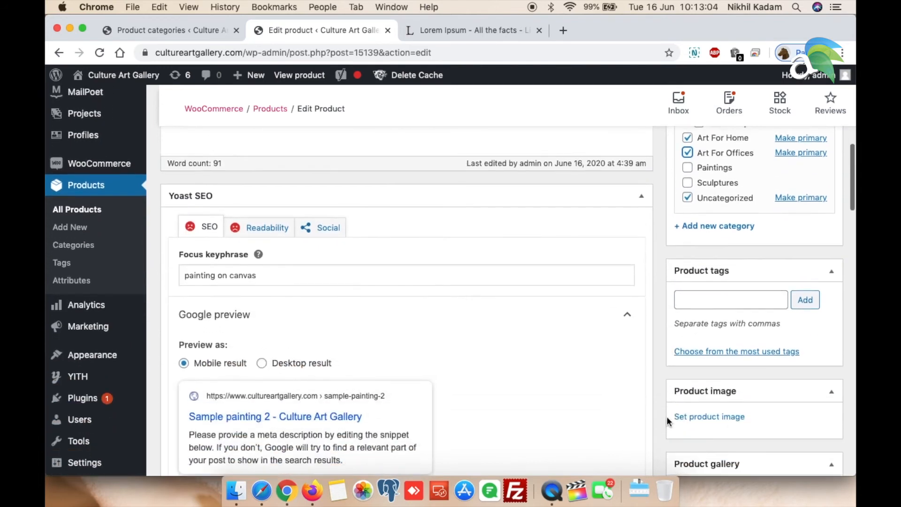
{"action": "scroll", "coordinate": [664, 404], "scroll_direction": "down", "scroll_amount": 1}
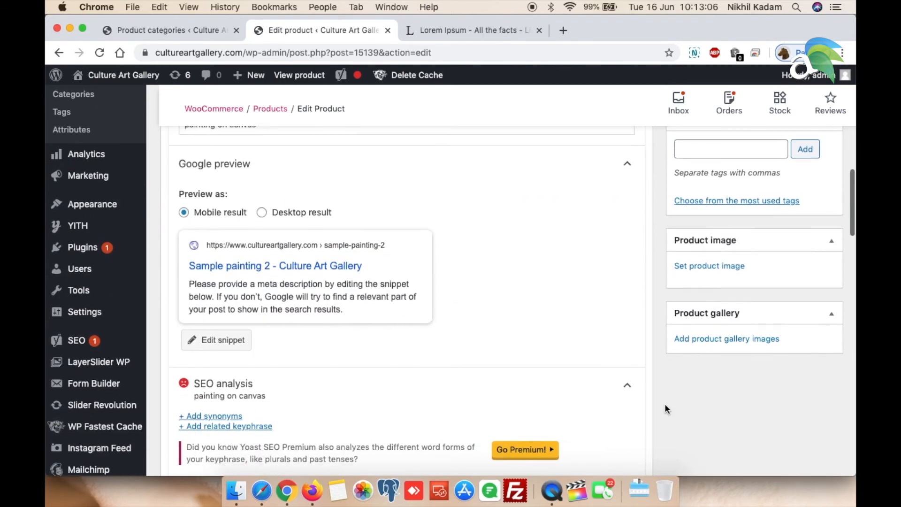
{"action": "left_click", "coordinate": [713, 266]}
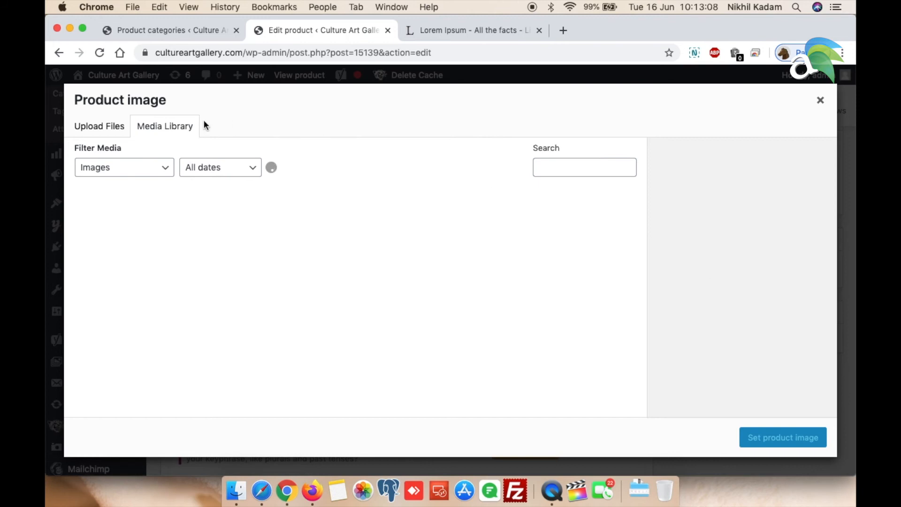
{"action": "left_click", "coordinate": [820, 99]}
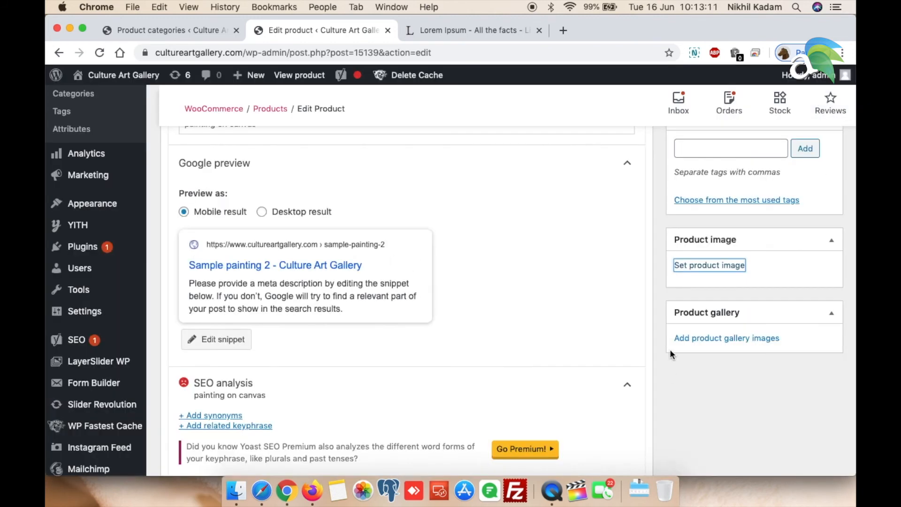
Upload 2.jpg from the "cag sample imagesimage" folder on the Desktop for the product image.
{"action": "left_click", "coordinate": [706, 266]}
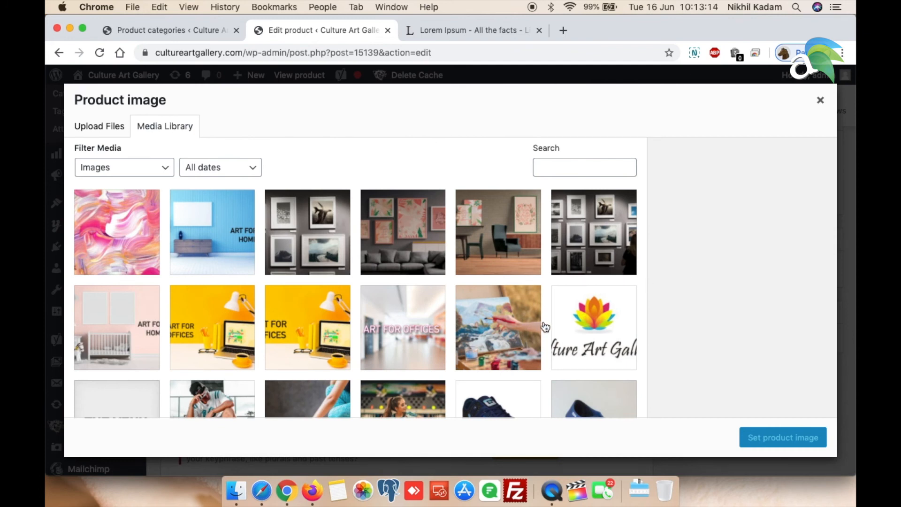
{"action": "left_click", "coordinate": [97, 136]}
{"action": "left_click", "coordinate": [471, 301]}
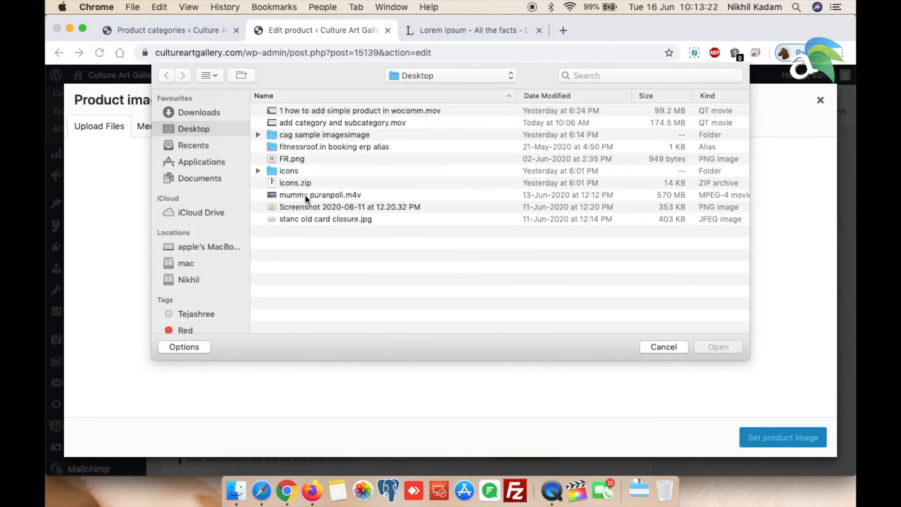
{"action": "double_click", "coordinate": [314, 135]}
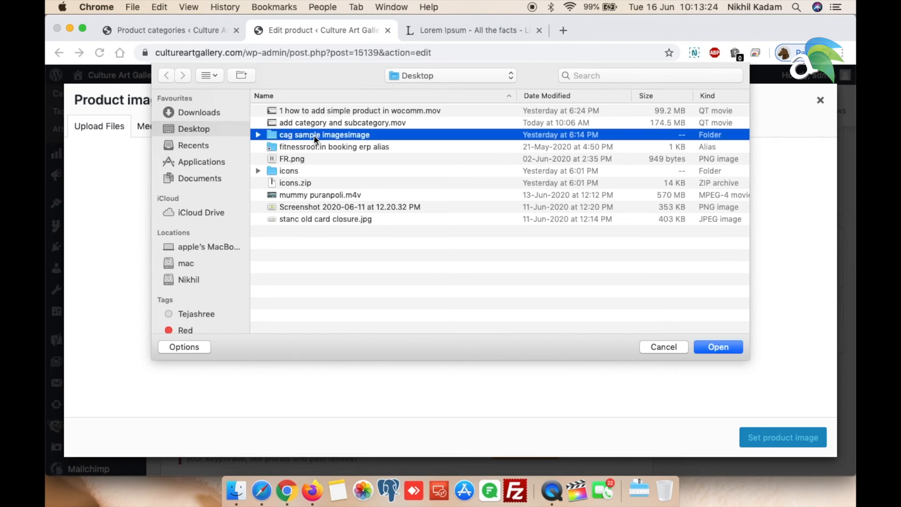
{"action": "left_click", "coordinate": [285, 121]}
{"action": "left_click", "coordinate": [714, 348]}
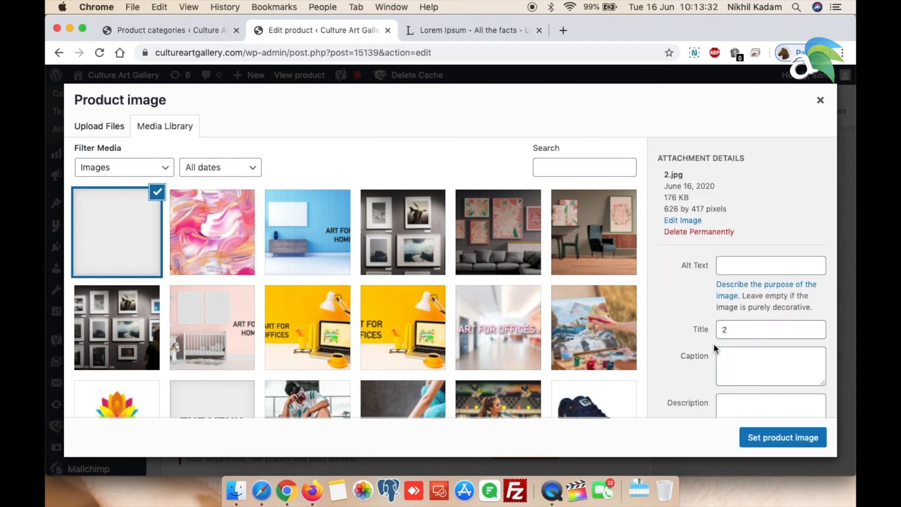
Give the uploaded image the alt text "Painting 2" and set it as the product image.
{"action": "left_click", "coordinate": [733, 266]}
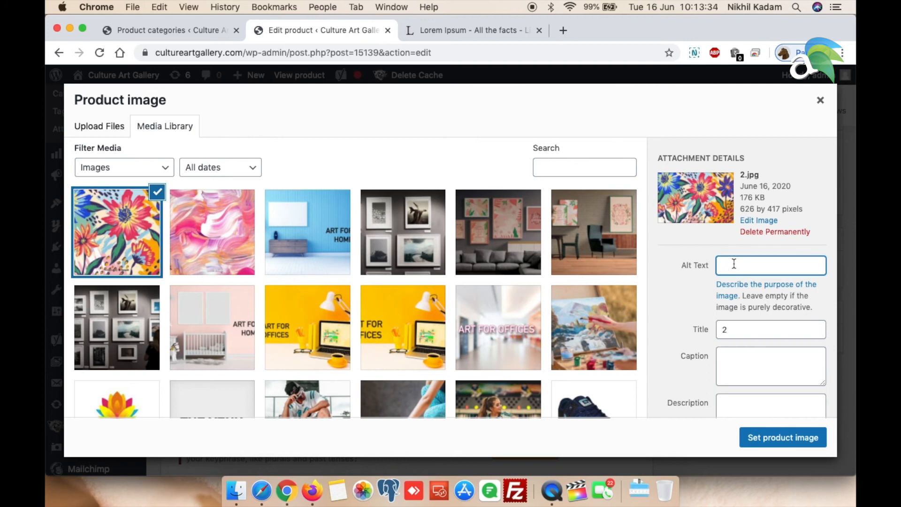
{"action": "type", "text": "Painting 2"}
{"action": "scroll", "coordinate": [669, 361], "scroll_direction": "down", "scroll_amount": 3}
{"action": "left_click", "coordinate": [744, 354]}
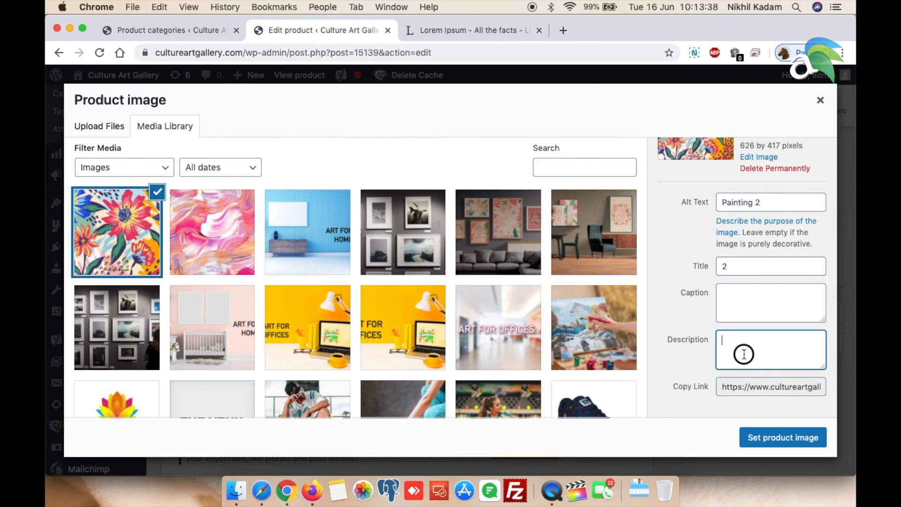
{"action": "left_click", "coordinate": [783, 438]}
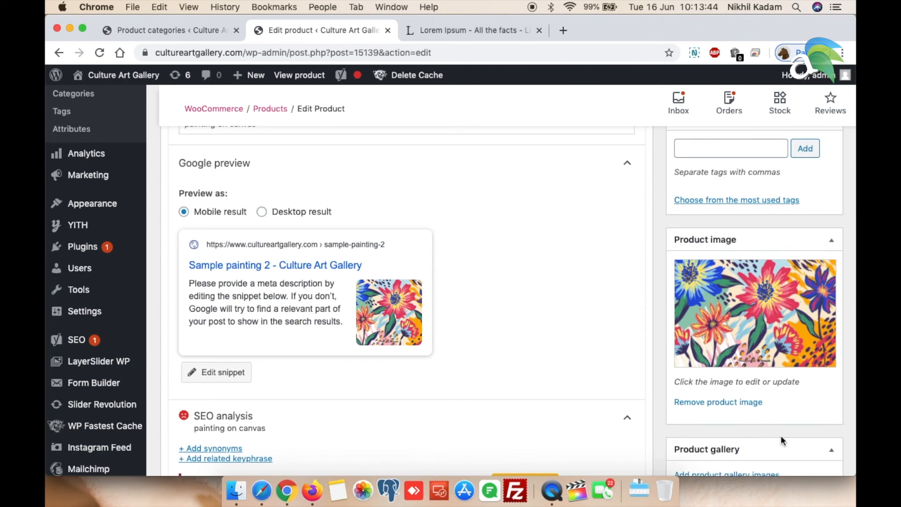
Review the product's image, categories and SEO details, and publish the product.
{"action": "scroll", "coordinate": [782, 432], "scroll_direction": "down", "scroll_amount": 5}
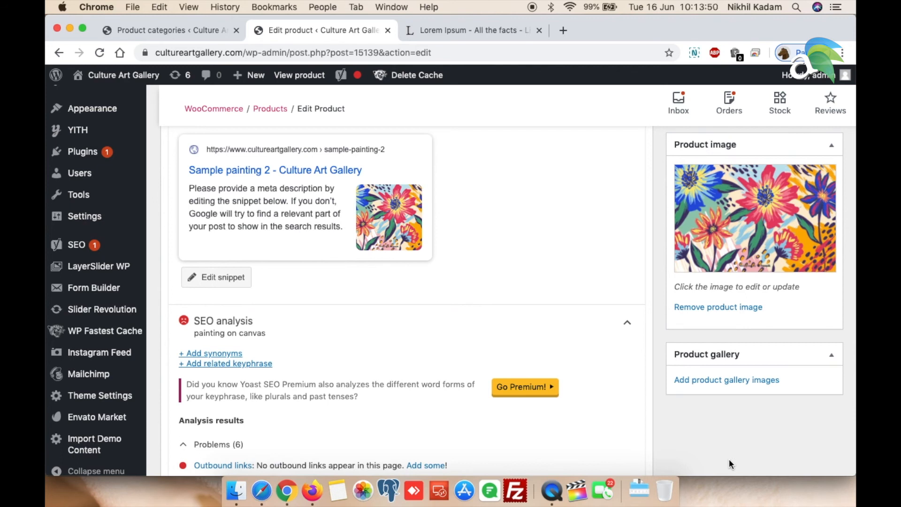
{"action": "scroll", "coordinate": [728, 458], "scroll_direction": "up", "scroll_amount": 10}
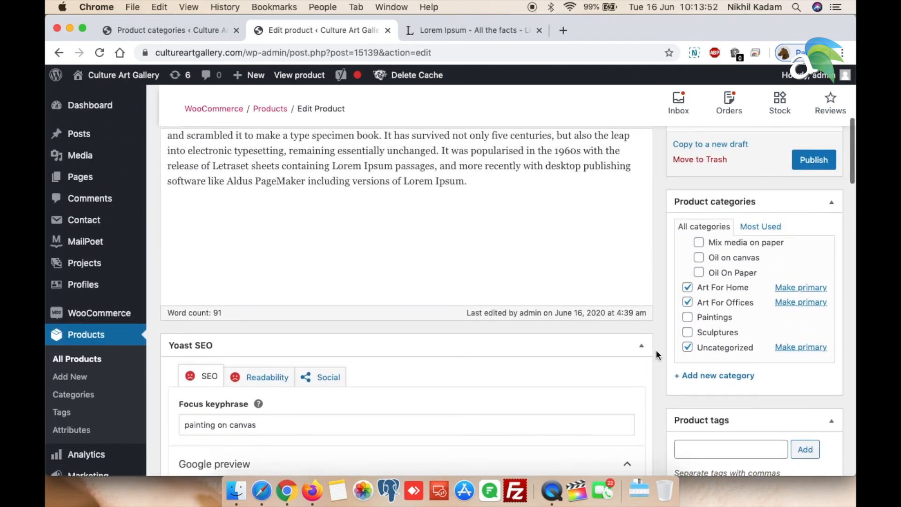
{"action": "scroll", "coordinate": [656, 350], "scroll_direction": "up", "scroll_amount": 1}
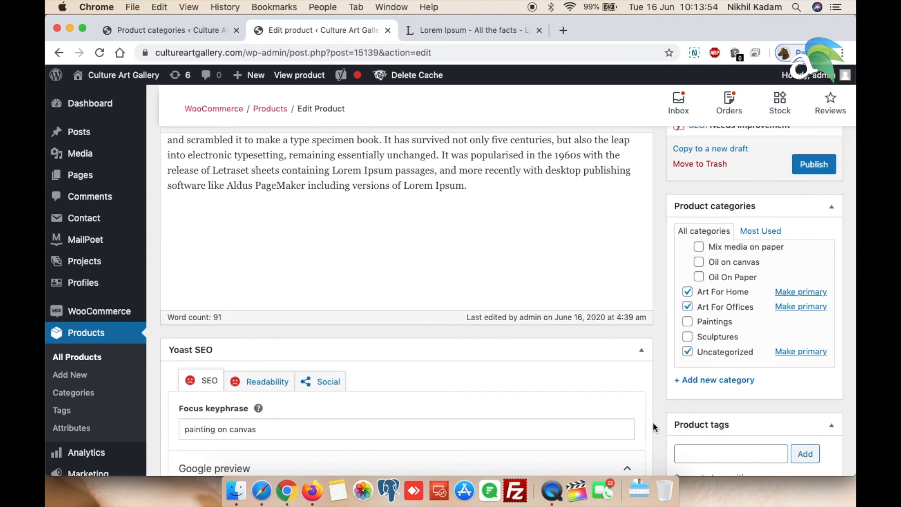
{"action": "scroll", "coordinate": [652, 422], "scroll_direction": "down", "scroll_amount": 6}
{"action": "scroll", "coordinate": [656, 337], "scroll_direction": "up", "scroll_amount": 1}
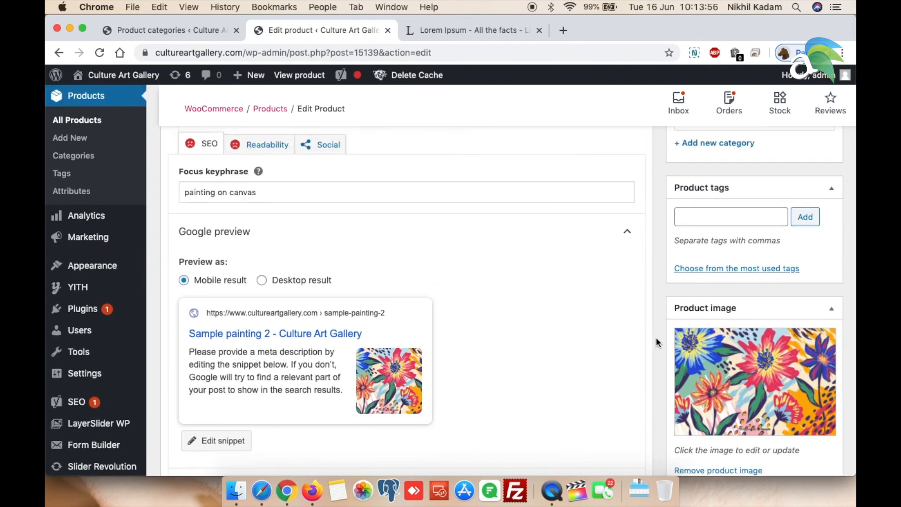
{"action": "scroll", "coordinate": [656, 336], "scroll_direction": "up", "scroll_amount": 10}
{"action": "scroll", "coordinate": [669, 365], "scroll_direction": "down", "scroll_amount": 5}
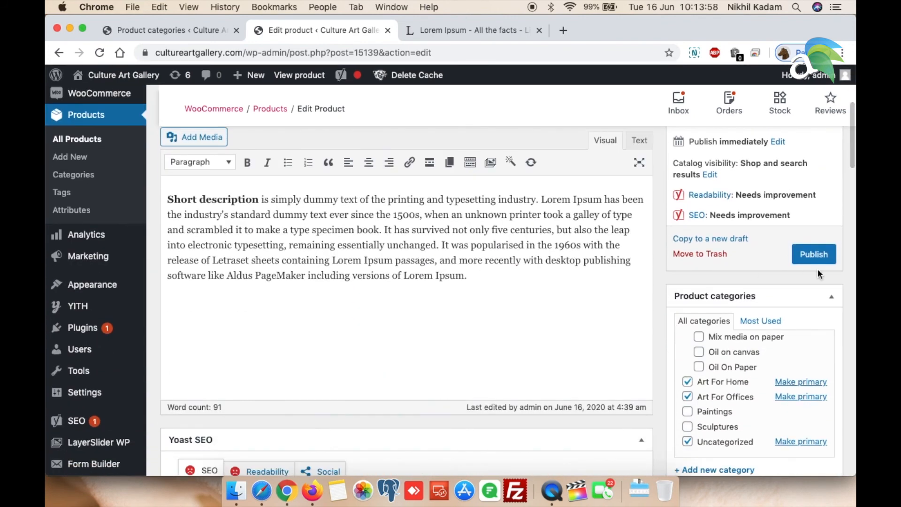
{"action": "left_click", "coordinate": [812, 261]}
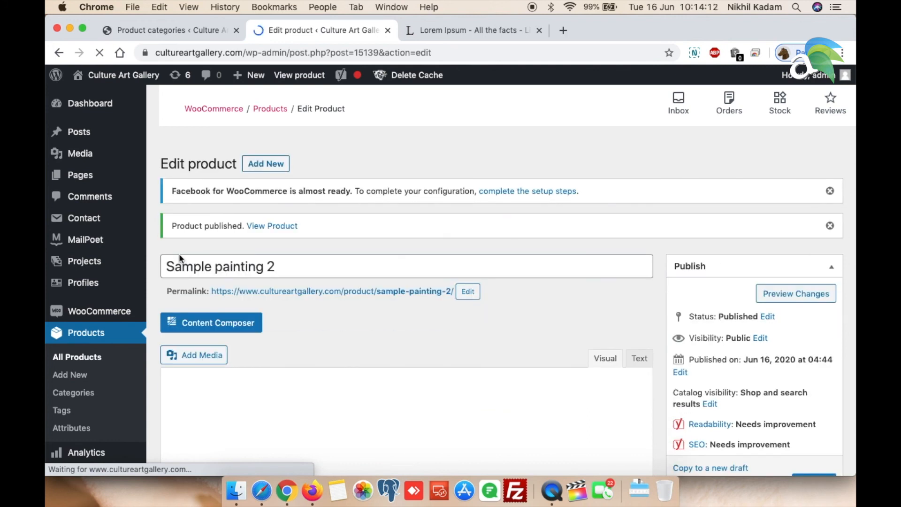
Switch to Firefox, reload the Culture Art Gallery site and open the Acrylic on canvas category under Paintings > Architecture.
{"action": "left_click", "coordinate": [312, 491]}
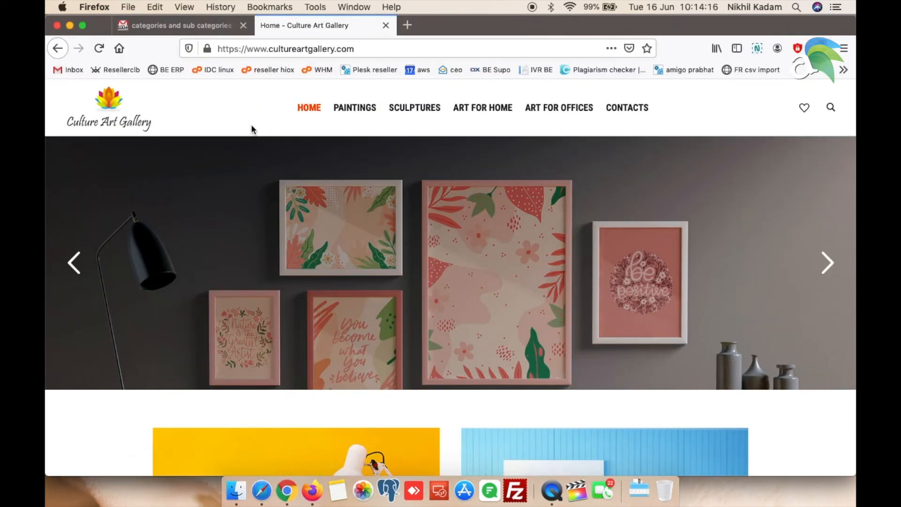
{"action": "left_click", "coordinate": [99, 49]}
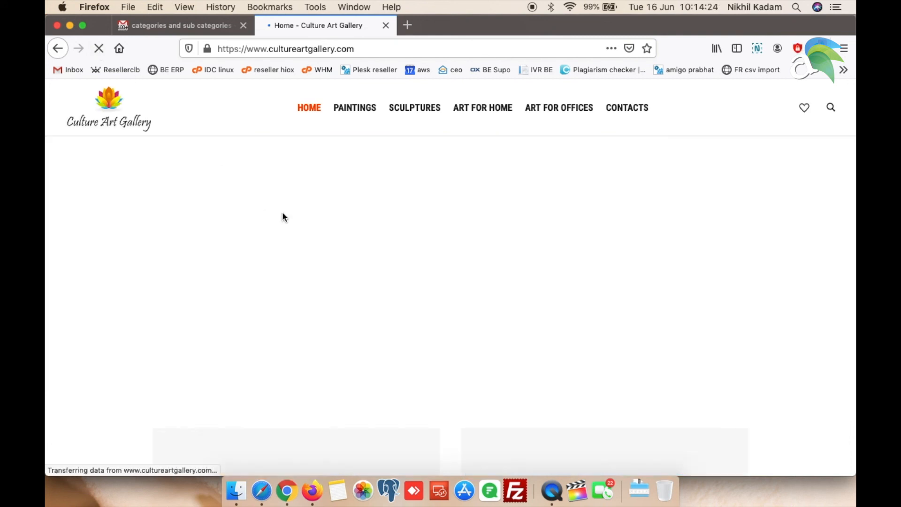
{"action": "mouse_move", "coordinate": [352, 114]}
{"action": "mouse_move", "coordinate": [366, 159]}
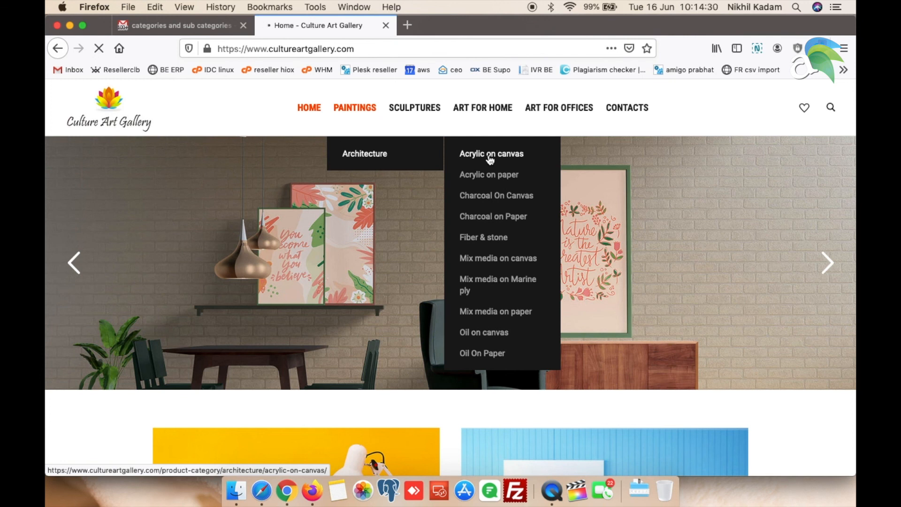
{"action": "left_click", "coordinate": [489, 160]}
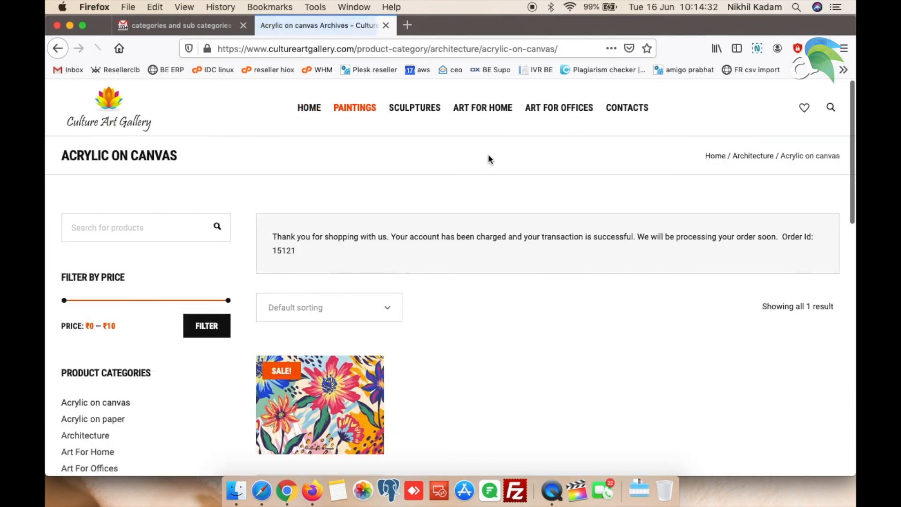
Open the Sample painting 2 product page and examine its image, prices, descriptions, stock, SKU and categories.
{"action": "scroll", "coordinate": [524, 345], "scroll_direction": "down", "scroll_amount": 5}
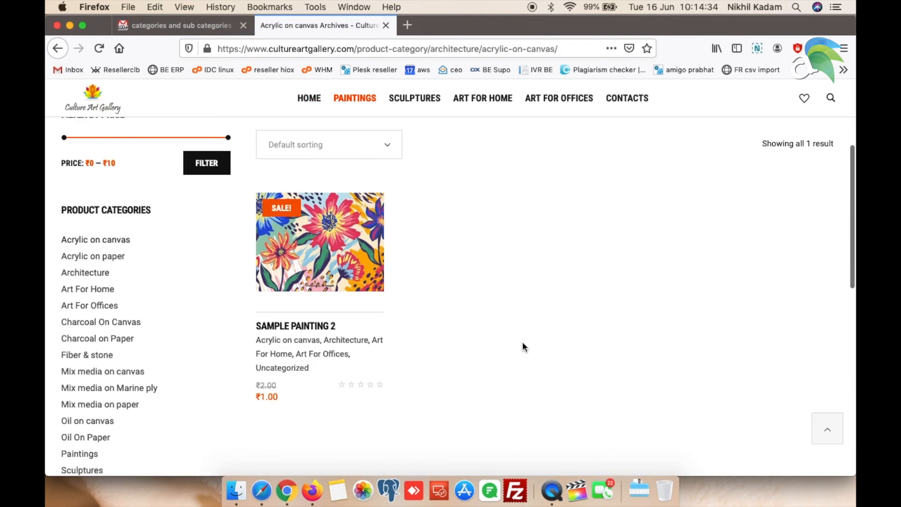
{"action": "left_click", "coordinate": [337, 242]}
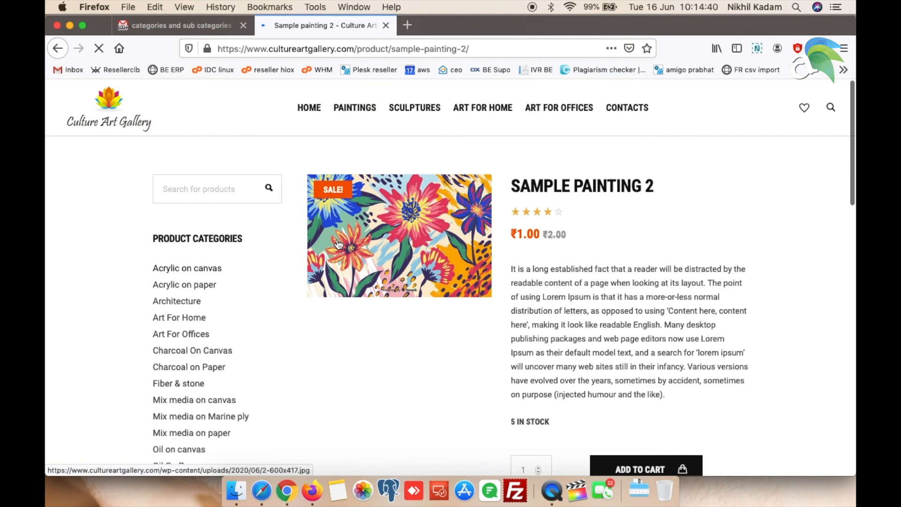
{"action": "scroll", "coordinate": [569, 349], "scroll_direction": "down", "scroll_amount": 6}
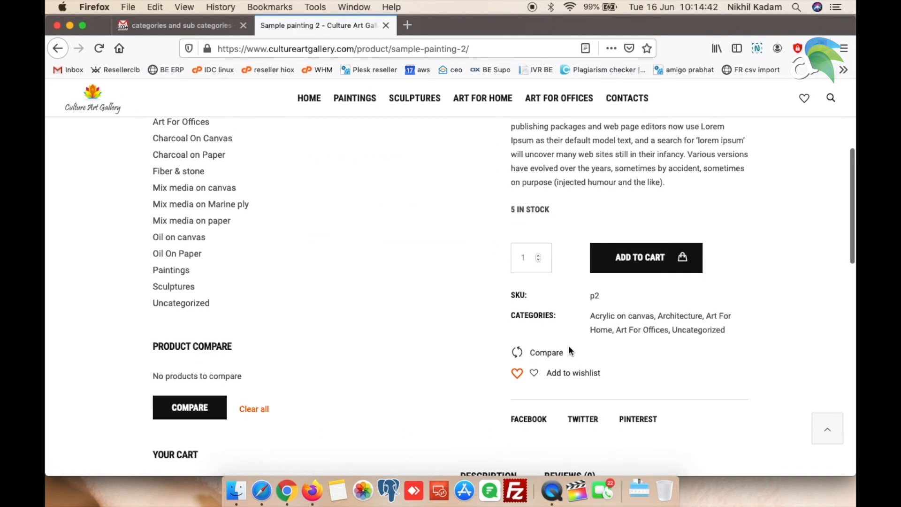
{"action": "scroll", "coordinate": [568, 350], "scroll_direction": "down", "scroll_amount": 2}
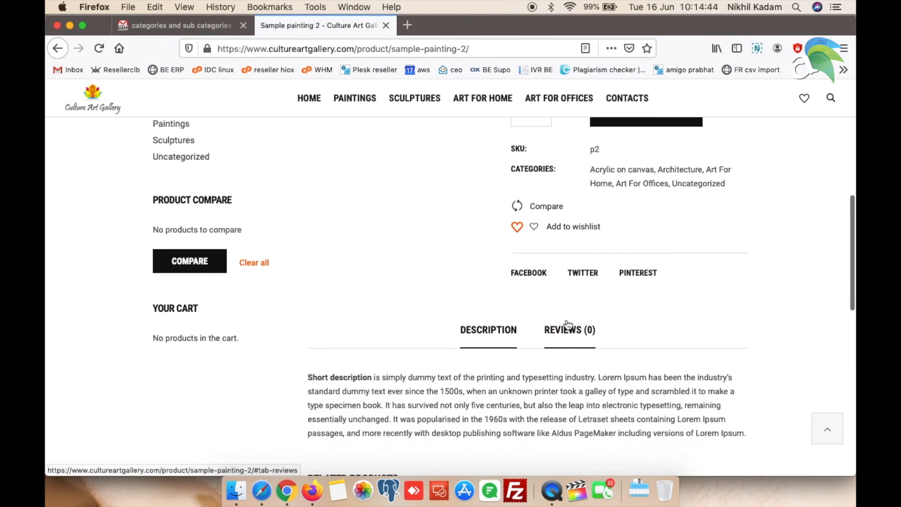
{"action": "left_click", "coordinate": [567, 326]}
{"action": "scroll", "coordinate": [605, 320], "scroll_direction": "down", "scroll_amount": 5}
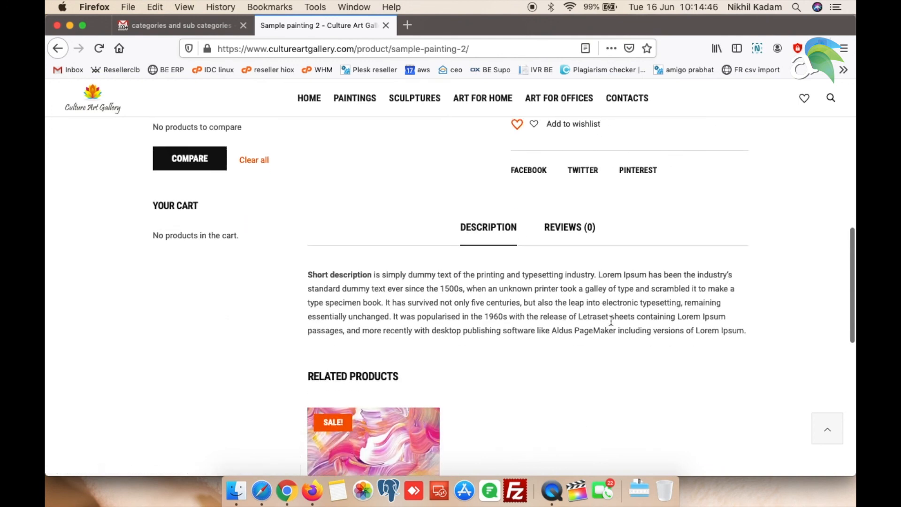
{"action": "scroll", "coordinate": [611, 322], "scroll_direction": "up", "scroll_amount": 12}
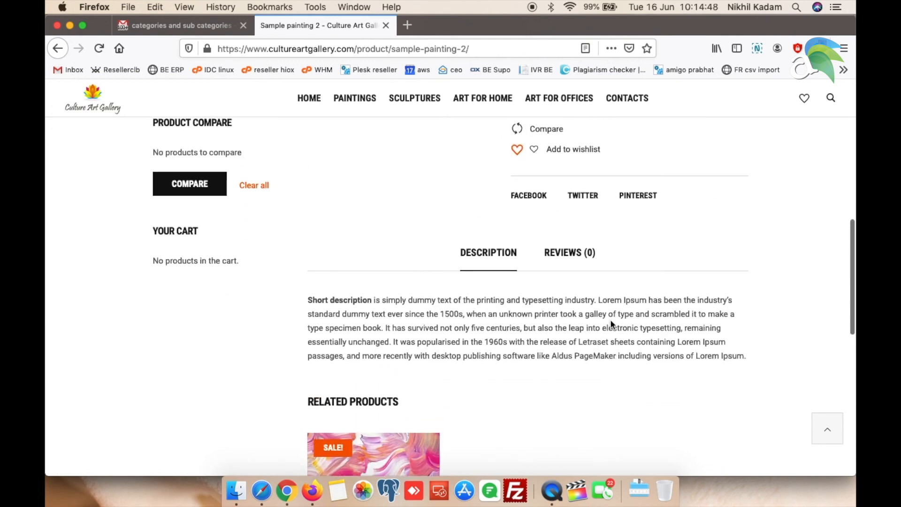
{"action": "scroll", "coordinate": [610, 324], "scroll_direction": "up", "scroll_amount": 3}
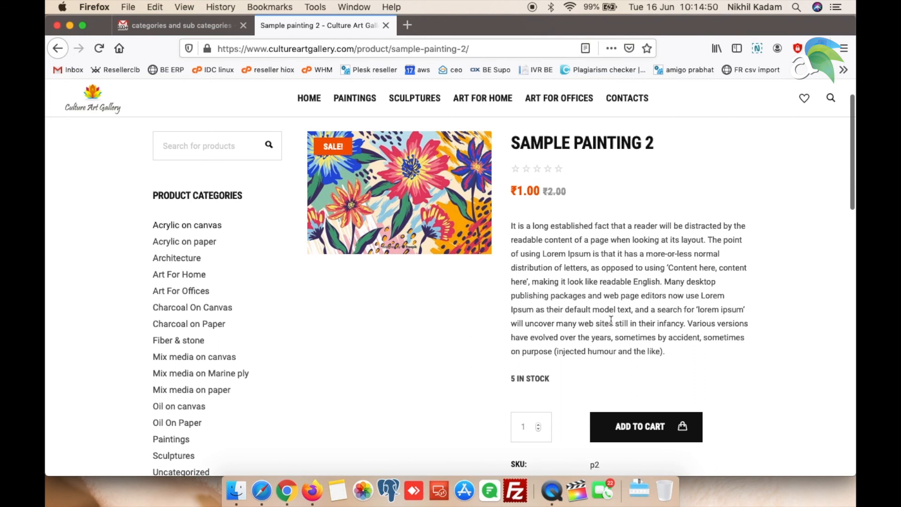
{"action": "scroll", "coordinate": [610, 321], "scroll_direction": "up", "scroll_amount": 2}
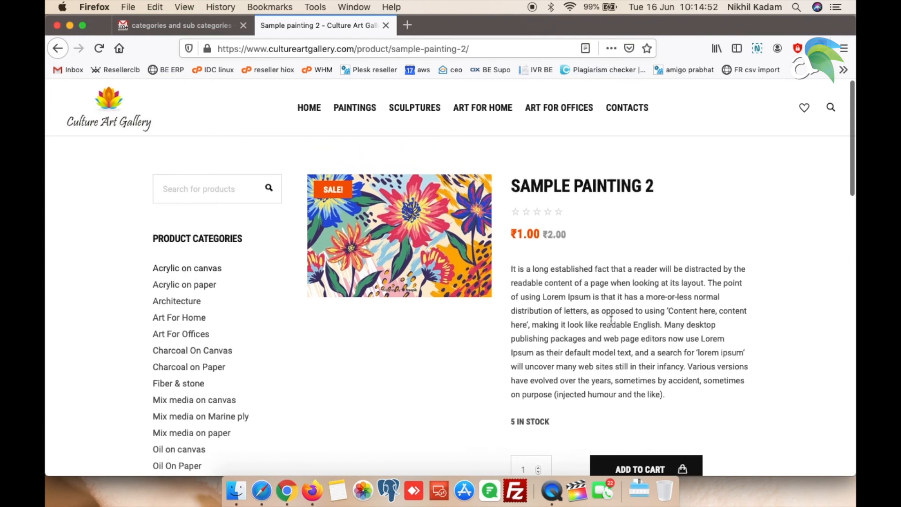